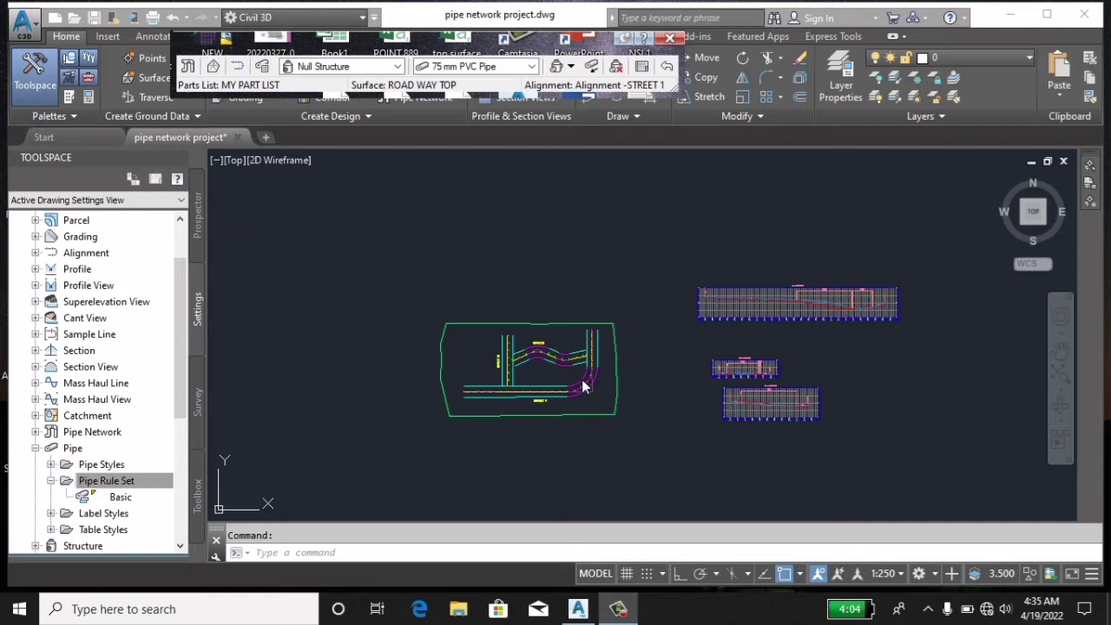
# Step: Close the Pipe Network Layout Tools toolbar and frame the site plan with its three profile views
pyautogui.scroll(-2, 647, 330)
pyautogui.click(574, 250)
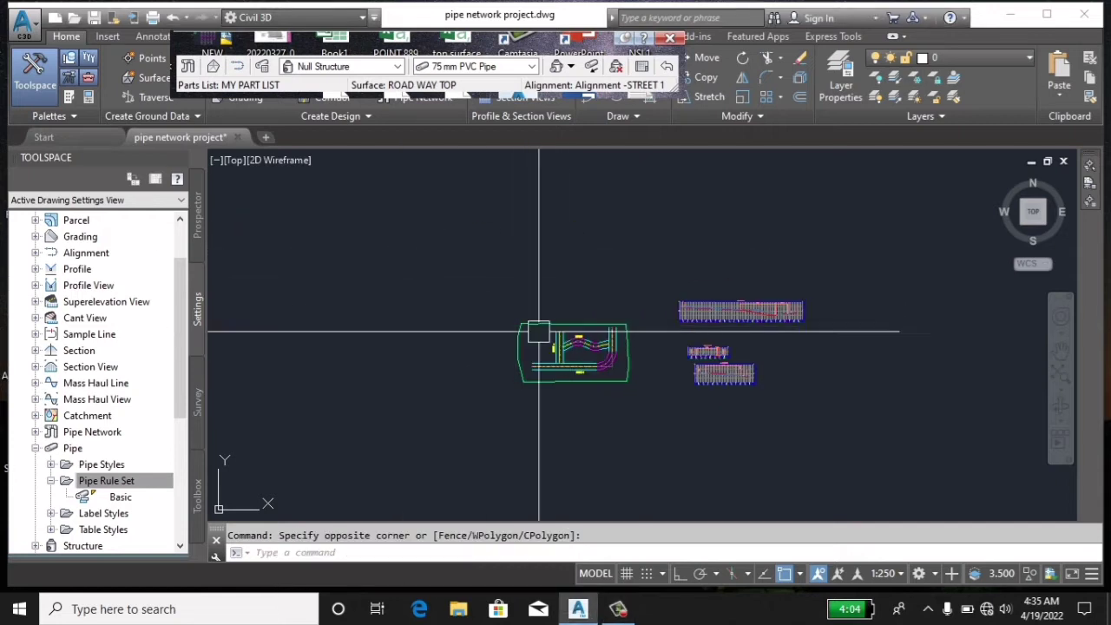
pyautogui.scroll(4, 644, 348)
pyautogui.scroll(4, 404, 374)
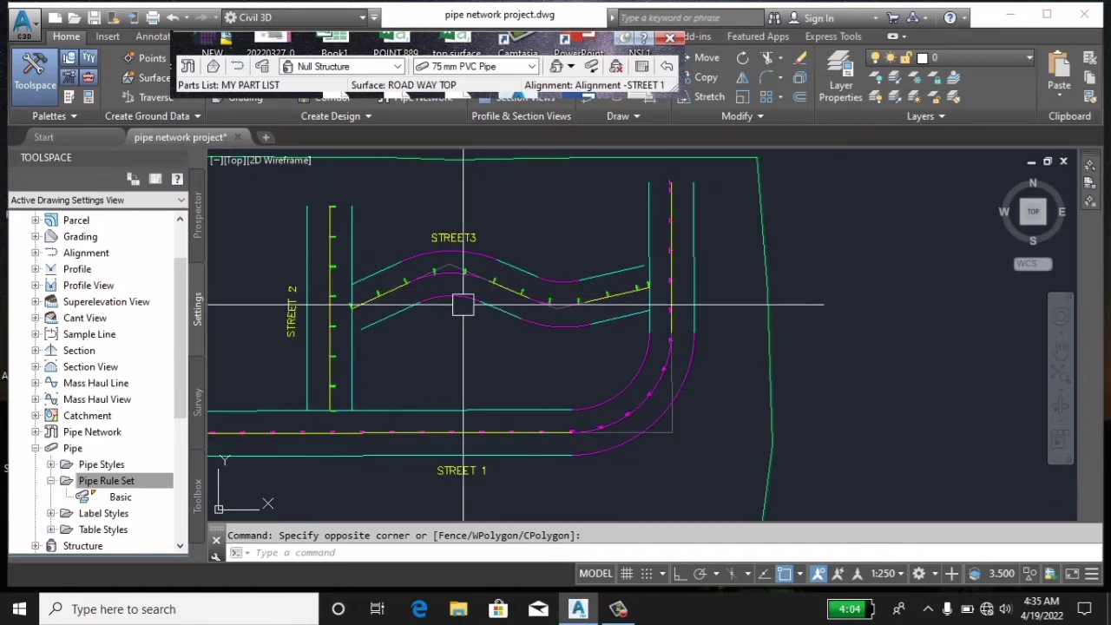
pyautogui.scroll(-3, 504, 308)
pyautogui.moveTo(707, 347); pyautogui.dragTo(565, 354, button='middle')
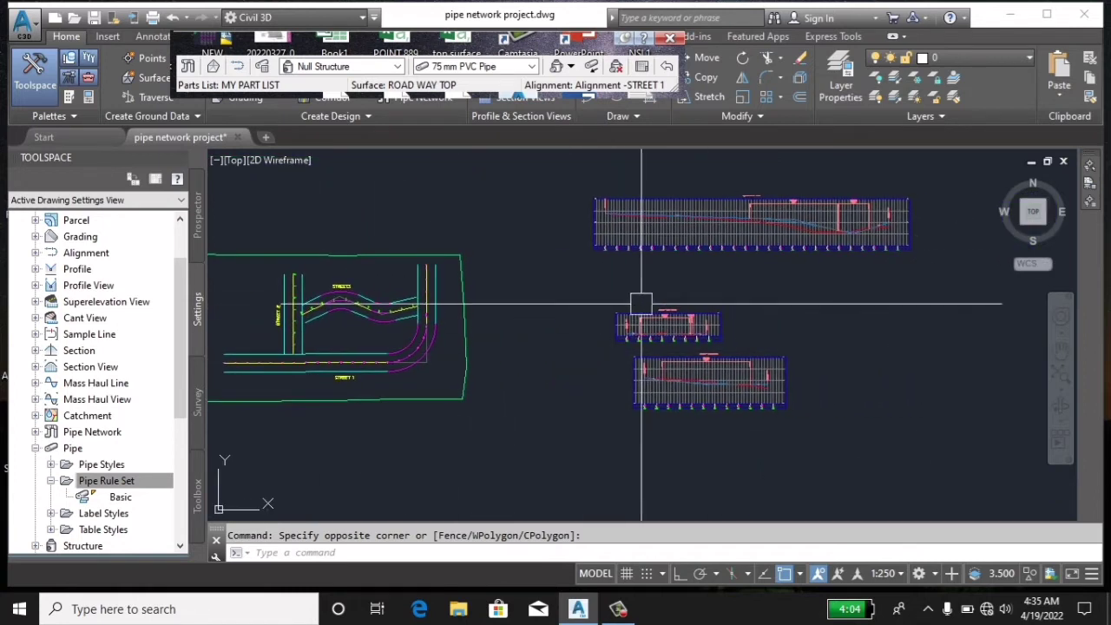
pyautogui.scroll(-2, 521, 273)
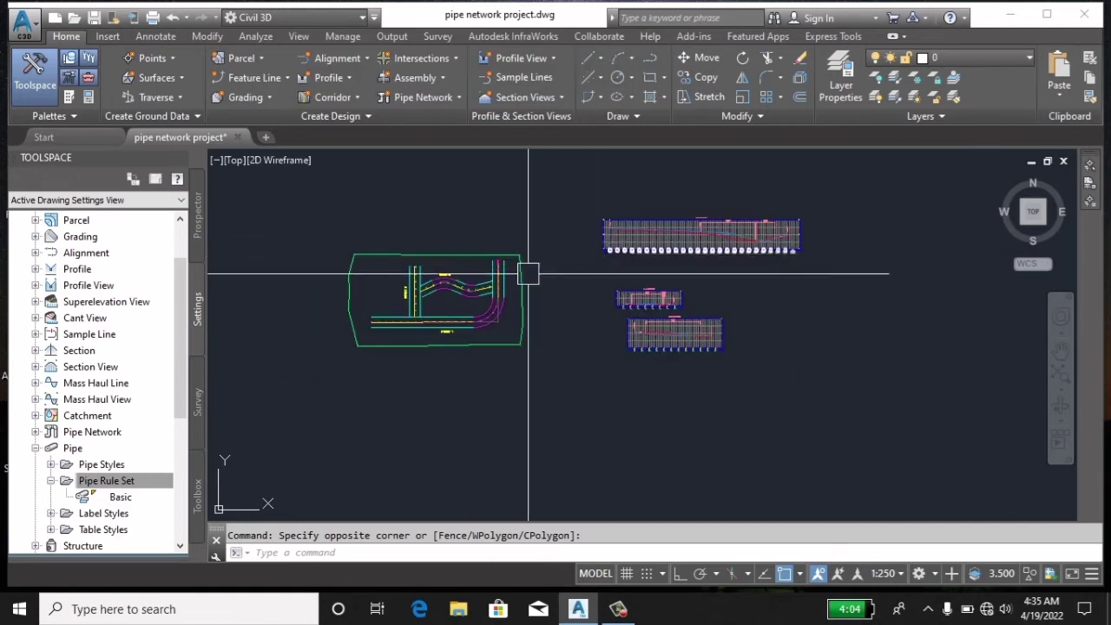
pyautogui.moveTo(521, 273)
pyautogui.mouseDown(button='middle')
pyautogui.moveTo(605, 267)
pyautogui.moveTo(595, 245)
pyautogui.mouseUp(button='middle')
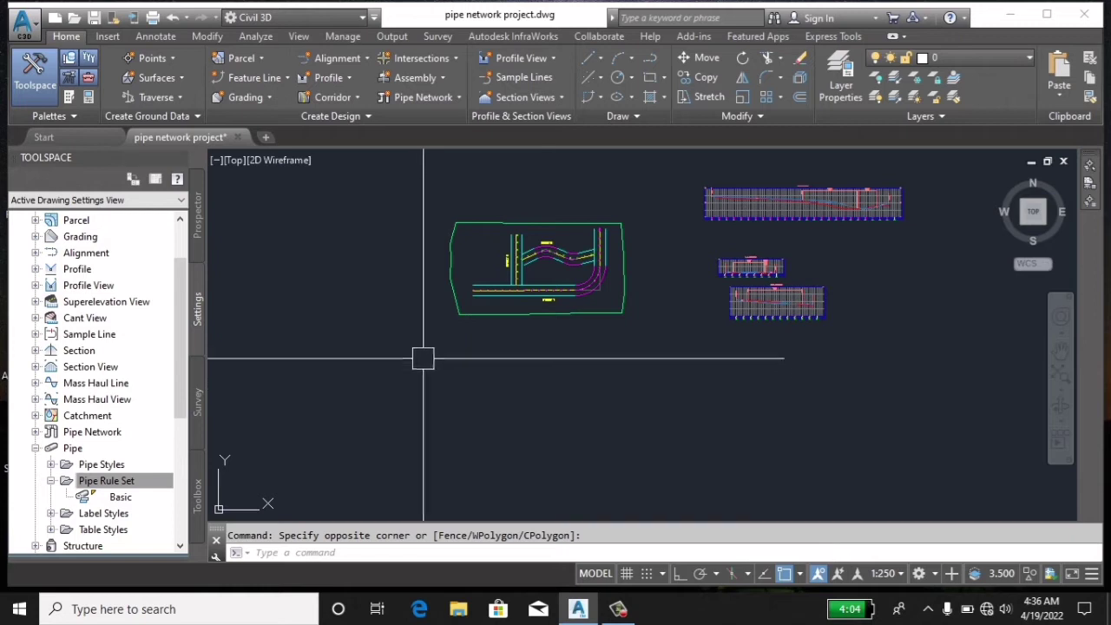
pyautogui.moveTo(422, 359); pyautogui.dragTo(368, 396, button='middle')
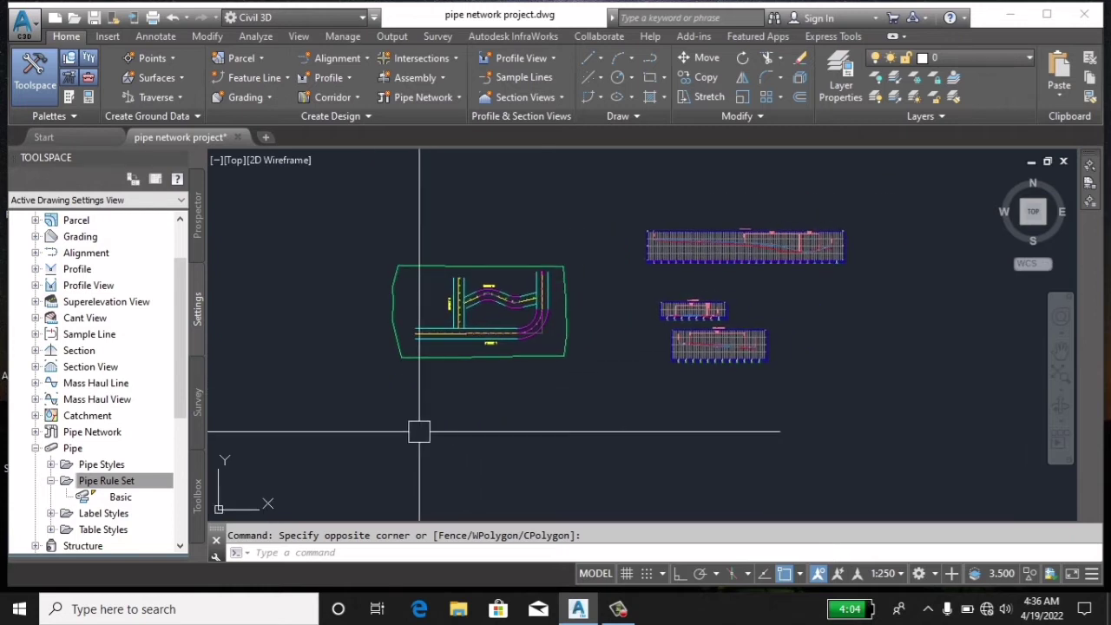
pyautogui.click(199, 229)
pyautogui.click(198, 401)
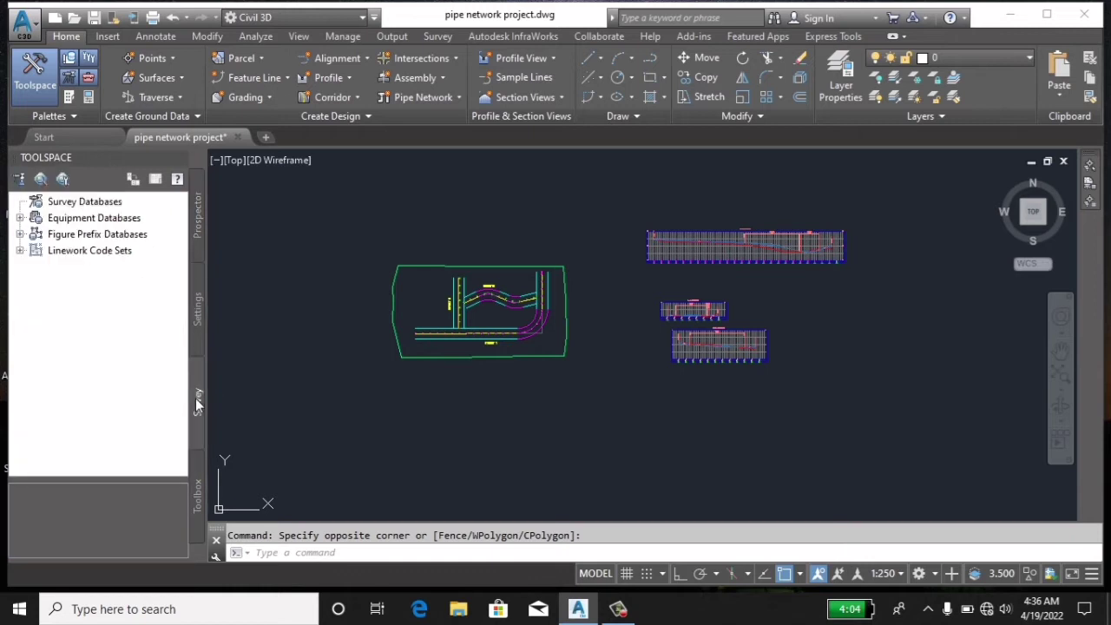
pyautogui.click(194, 329)
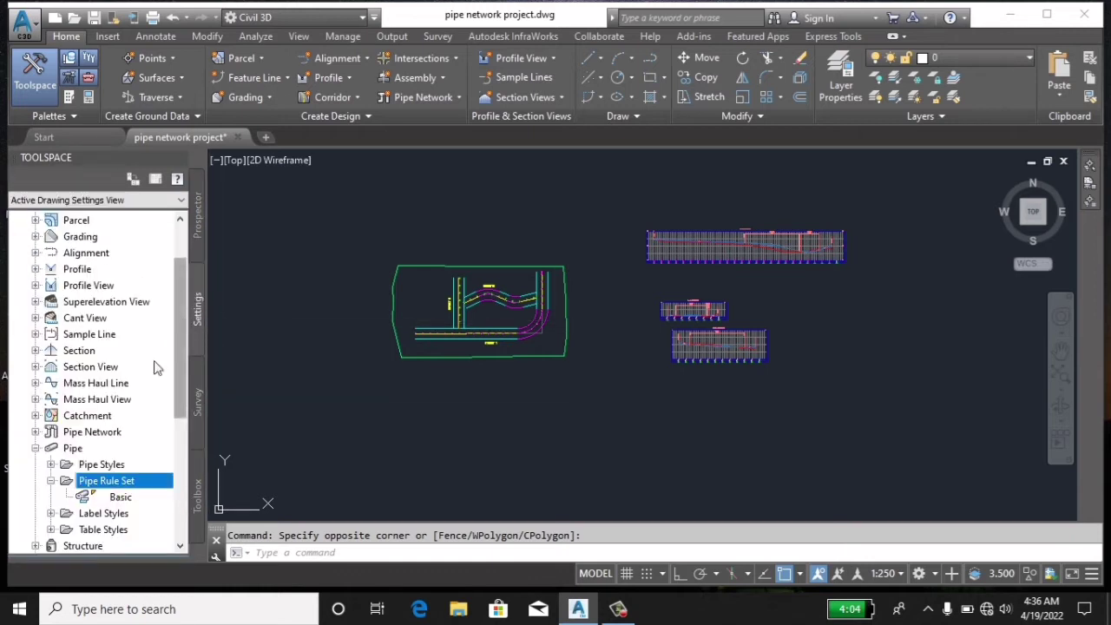
pyautogui.scroll(-2, 53, 360)
pyautogui.scroll(-3, 69, 434)
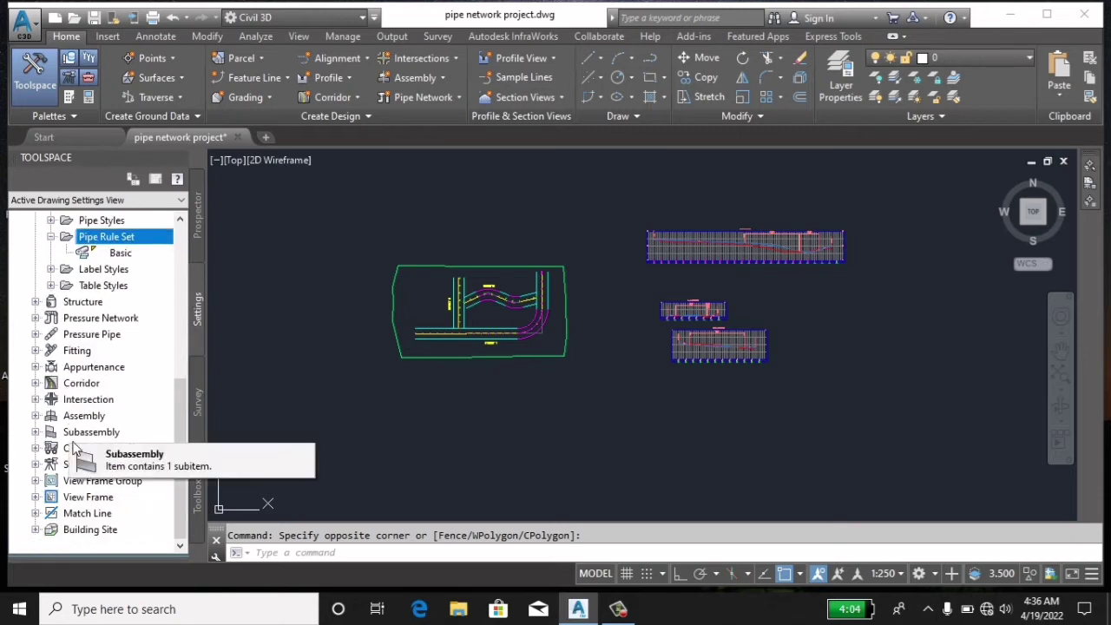
pyautogui.scroll(3, 72, 439)
pyautogui.doubleClick(48, 356)
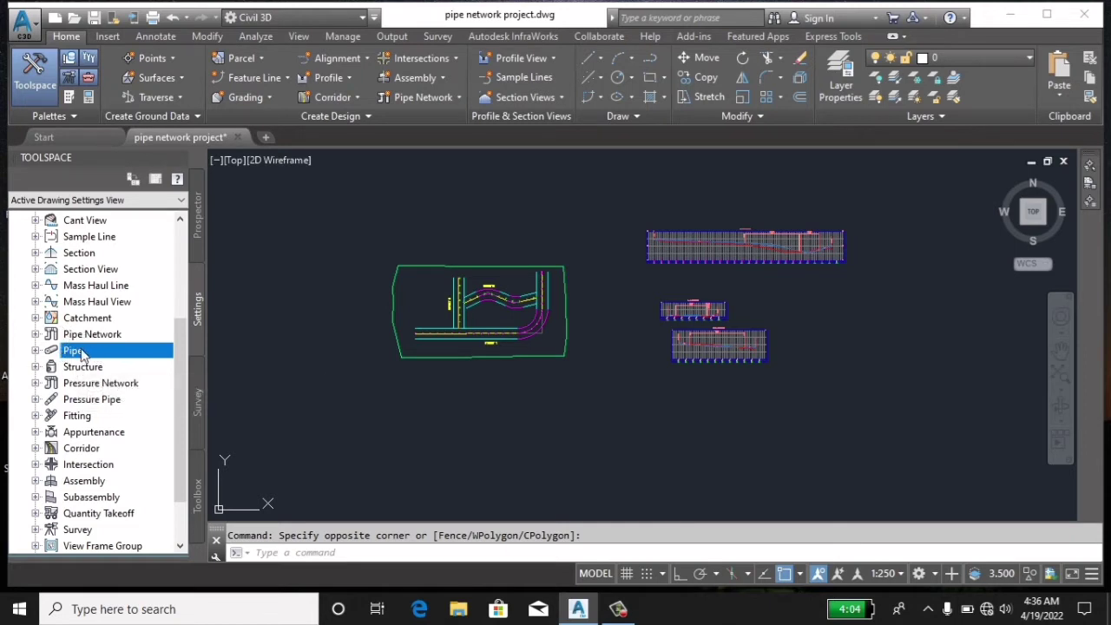
pyautogui.click(35, 351)
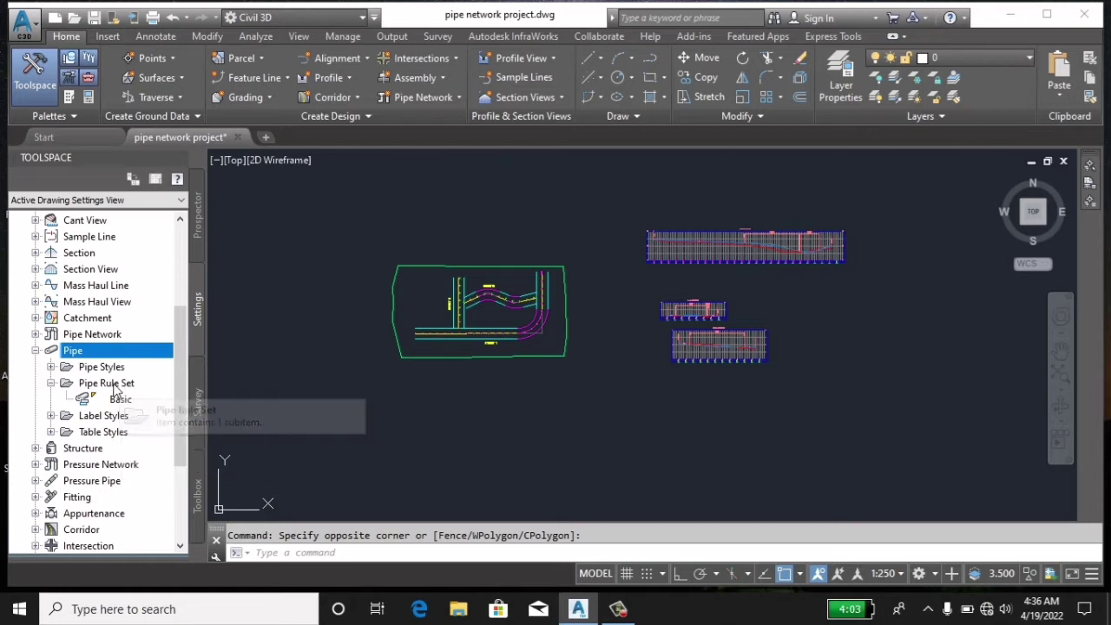
# Step: Create a new pipe rule set and name it TYP SANITRY PIPE RULES
pyautogui.rightClick(143, 384)
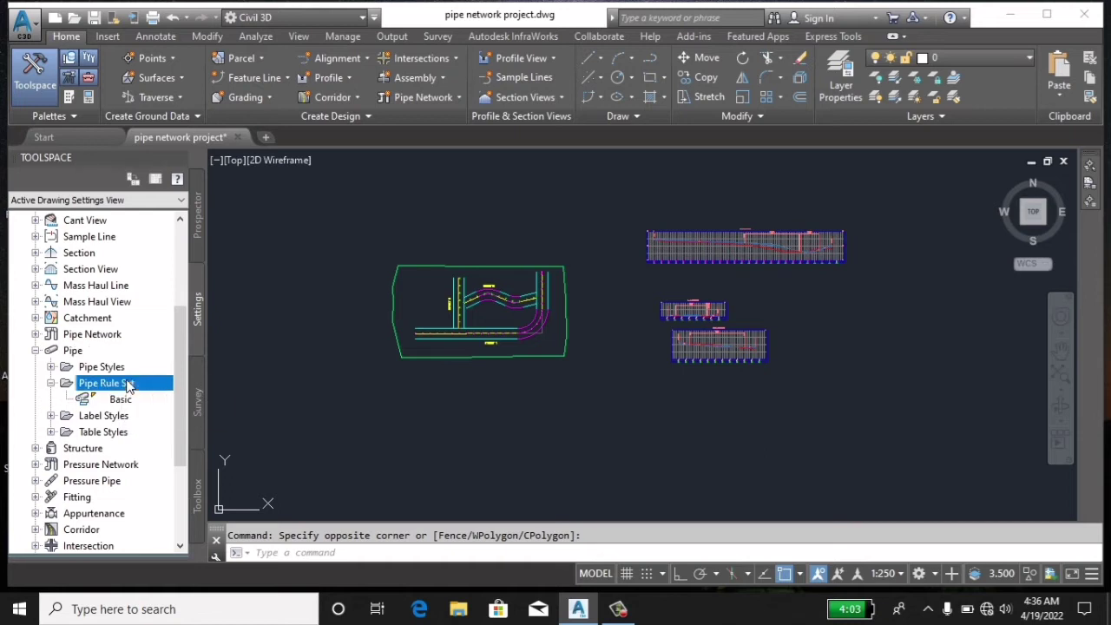
pyautogui.click(167, 391)
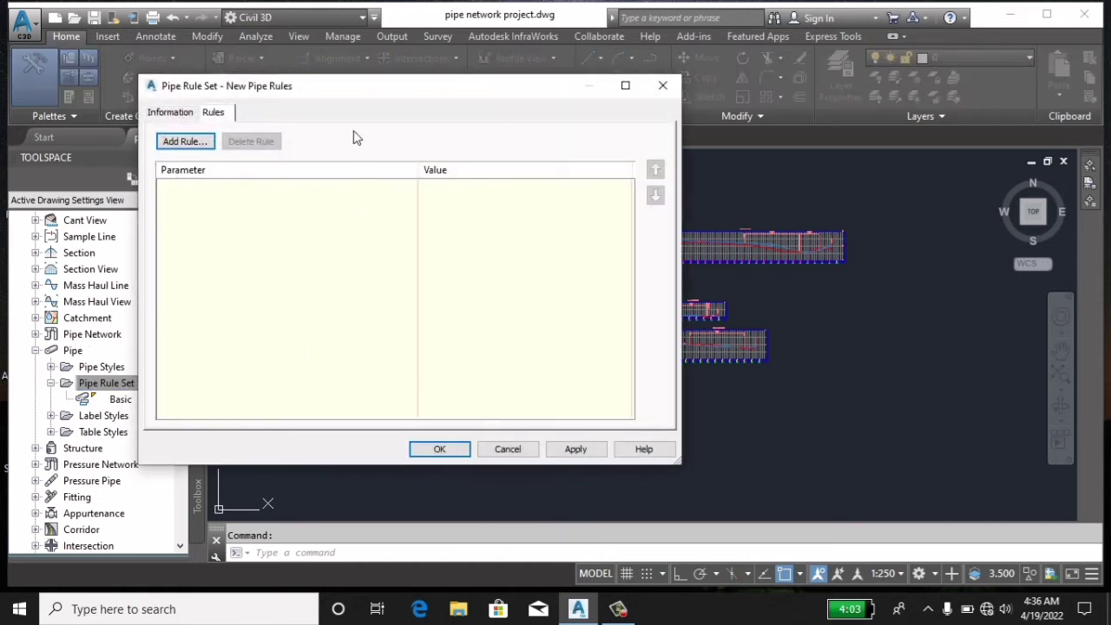
pyautogui.moveTo(354, 91); pyautogui.dragTo(495, 78)
pyautogui.click(312, 99)
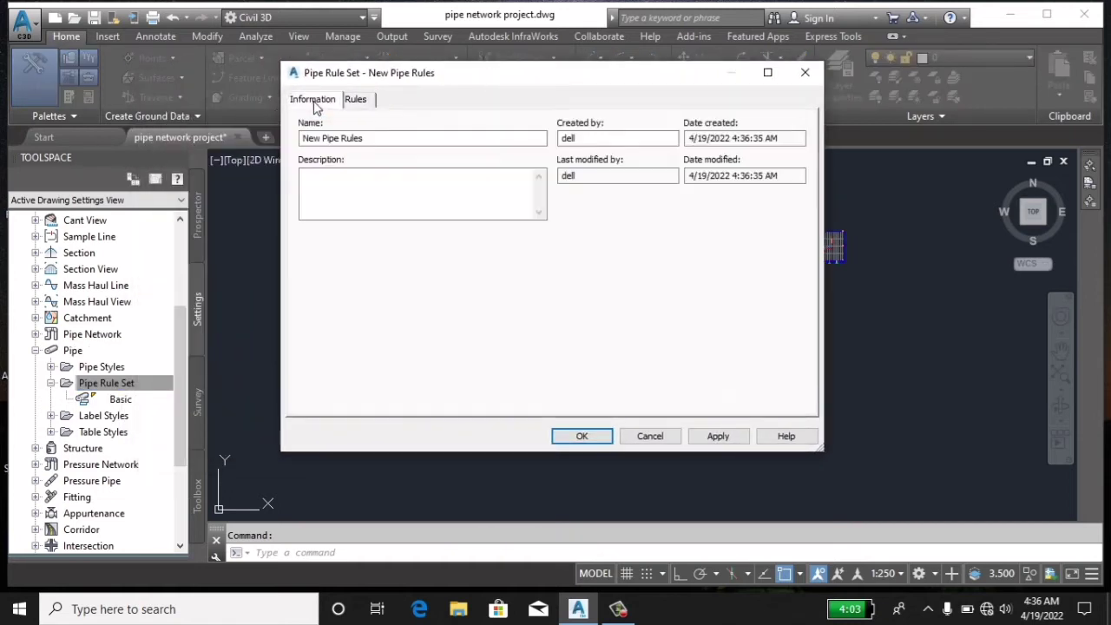
pyautogui.moveTo(373, 144); pyautogui.dragTo(298, 147)
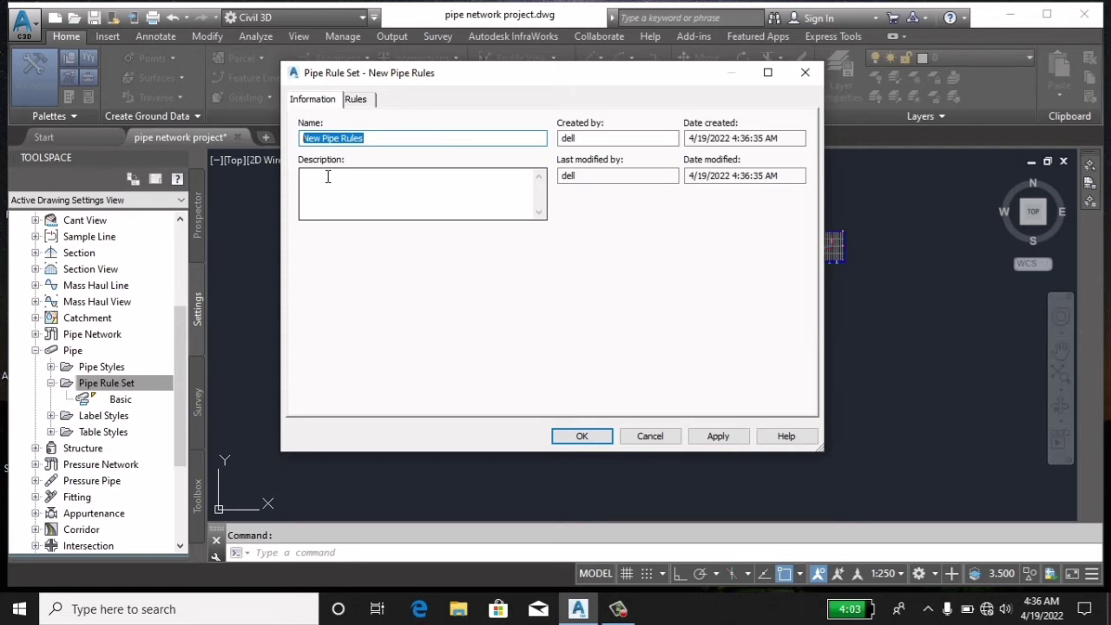
pyautogui.write('TYP SANITRY PIPE RULES')
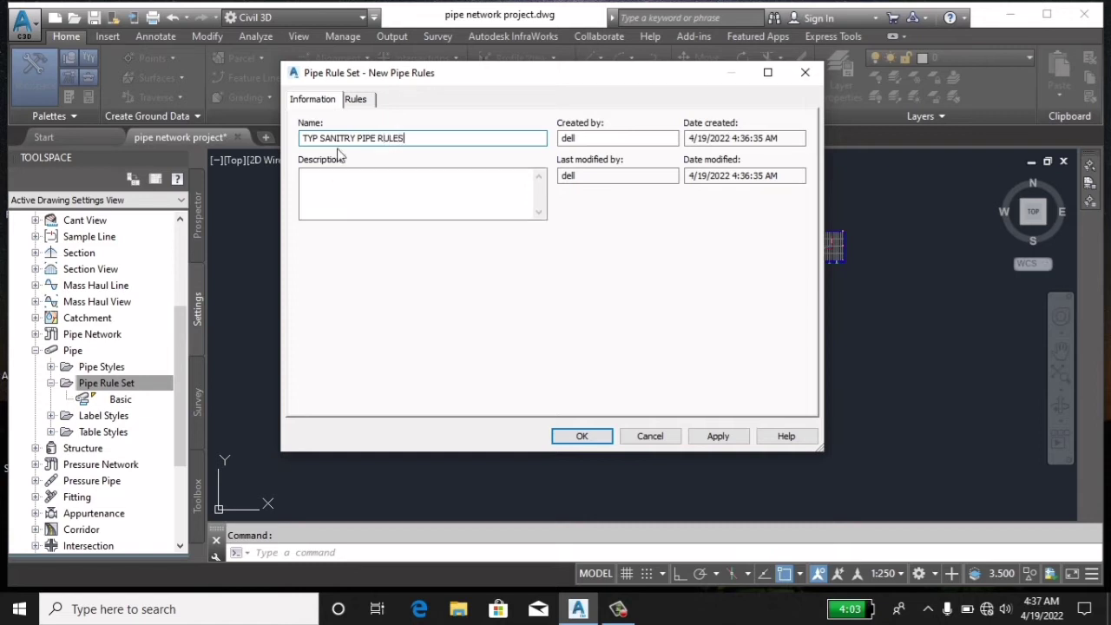
# Step: Add a Cover and Slope rule to the TYP SANITRY PIPE RULES set
pyautogui.click(356, 101)
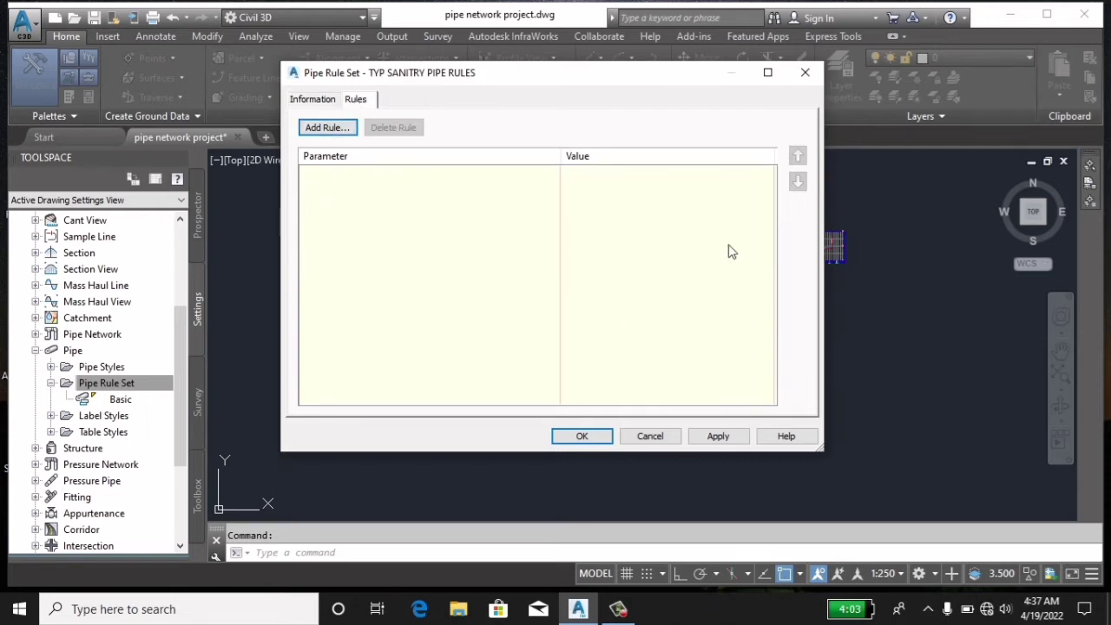
pyautogui.click(323, 129)
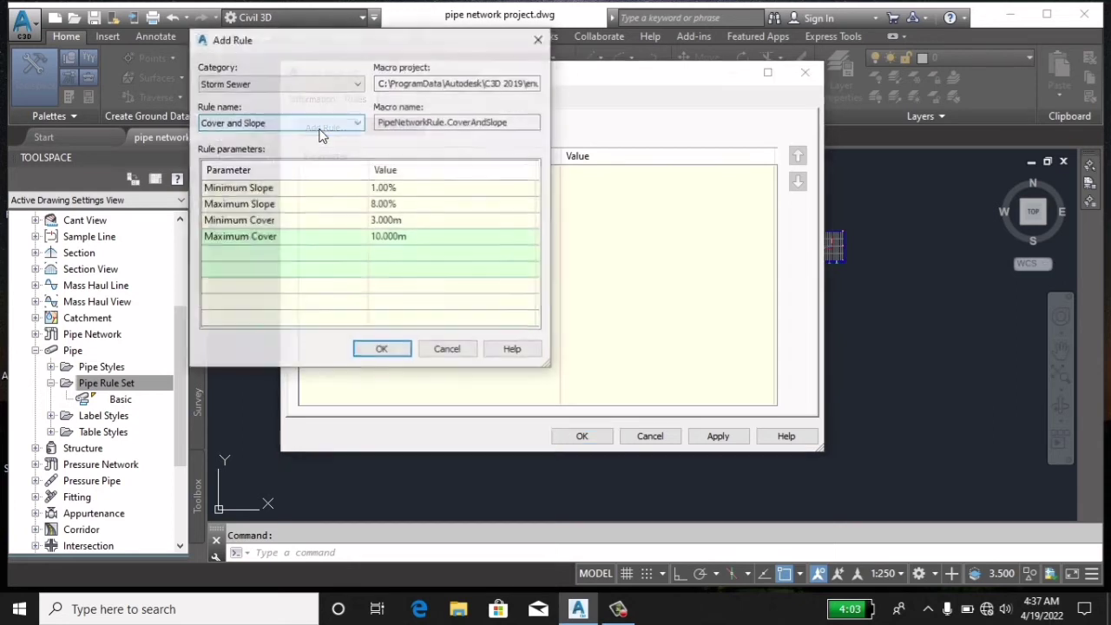
pyautogui.moveTo(362, 37); pyautogui.dragTo(340, 54)
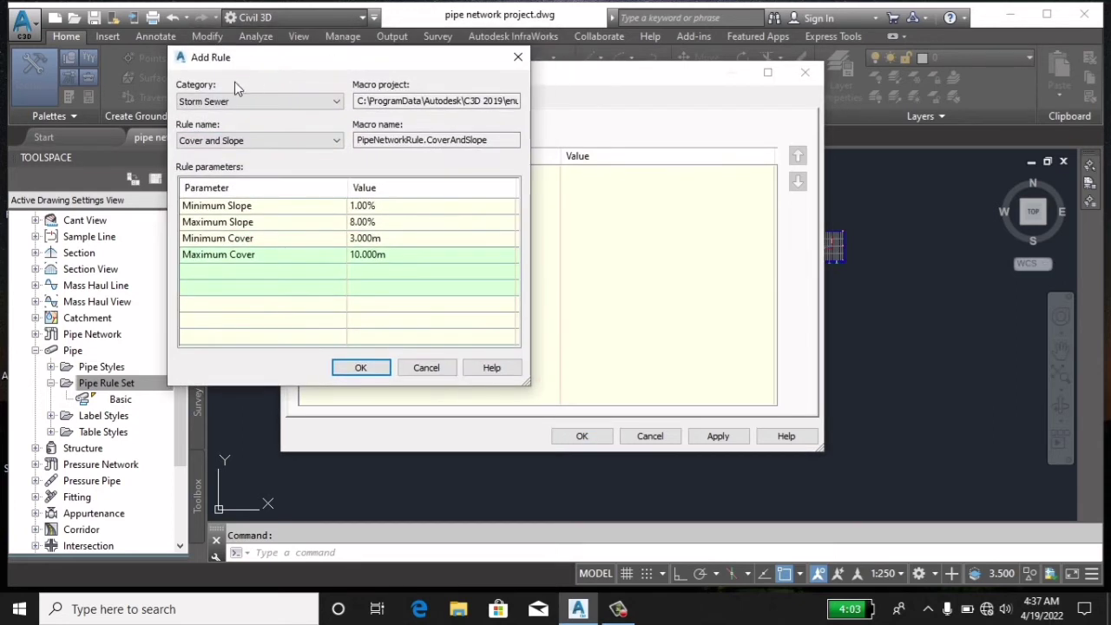
pyautogui.click(263, 140)
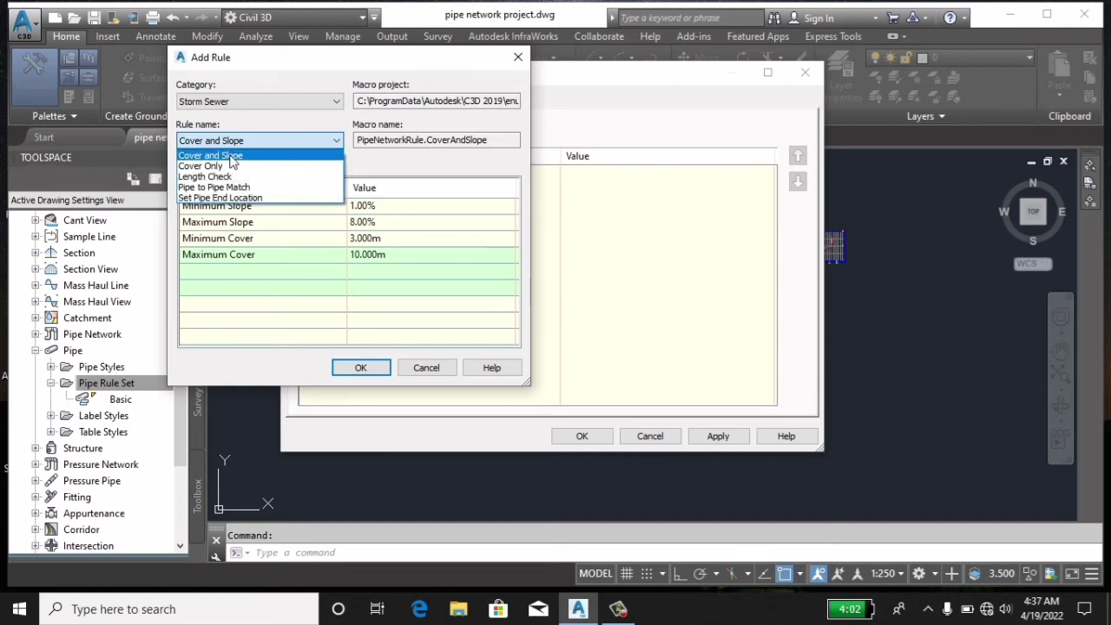
pyautogui.click(230, 158)
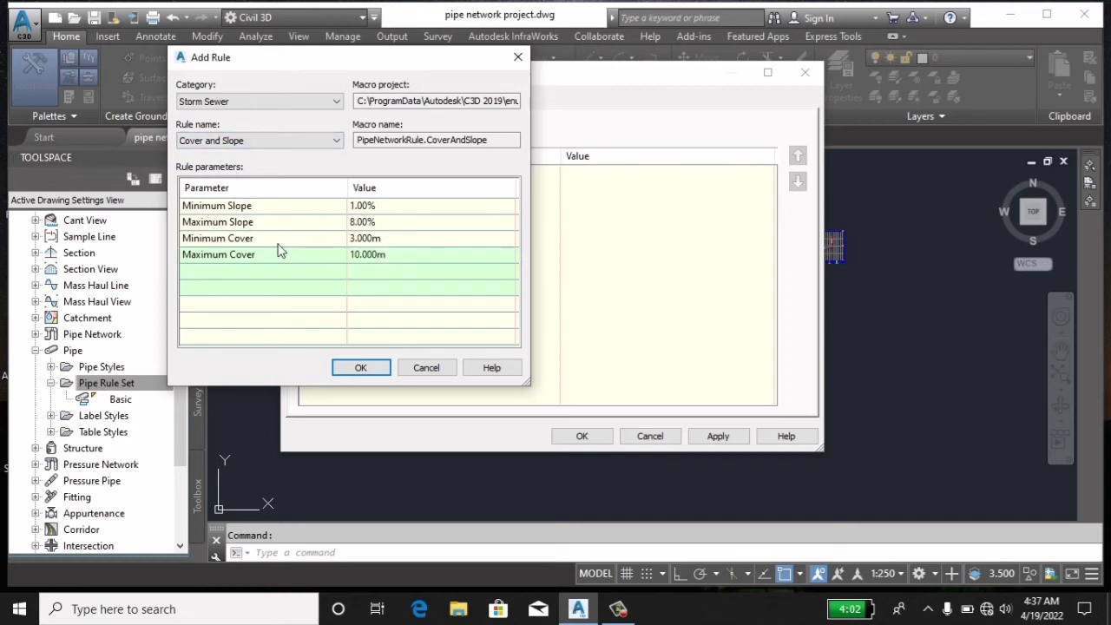
pyautogui.click(404, 239)
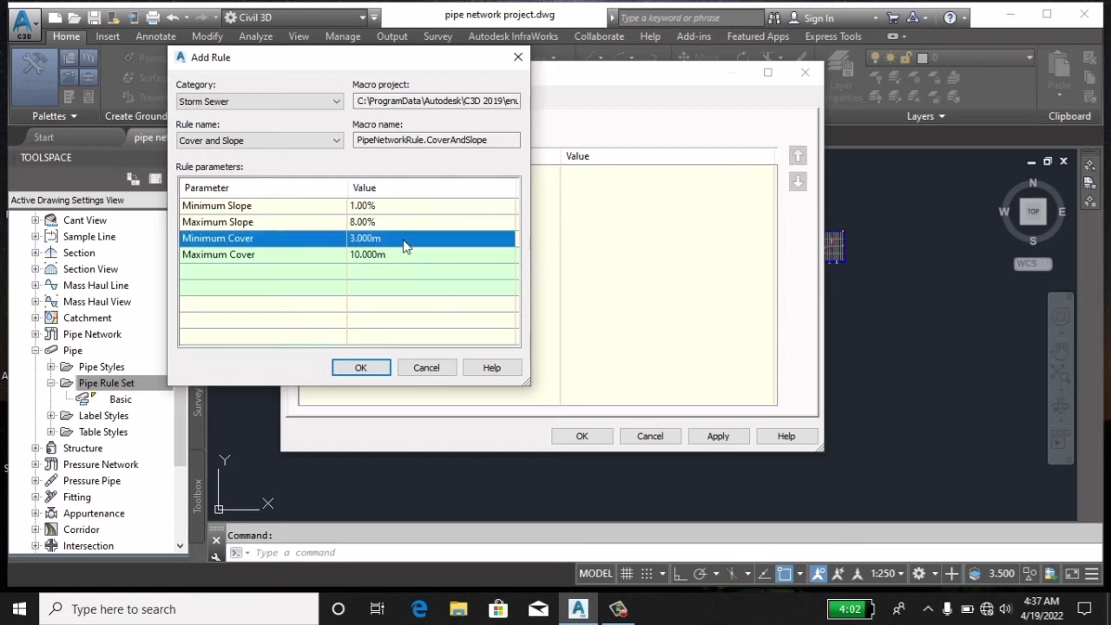
pyautogui.click(338, 377)
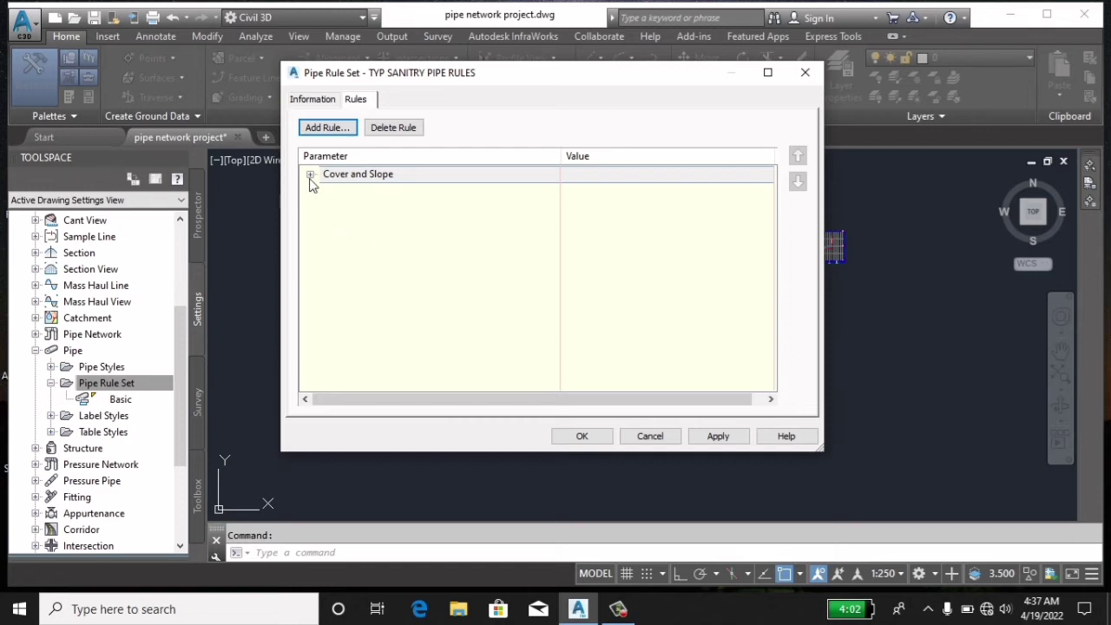
# Step: Set the Cover and Slope rule's maximum slope to 5.00%
pyautogui.click(310, 175)
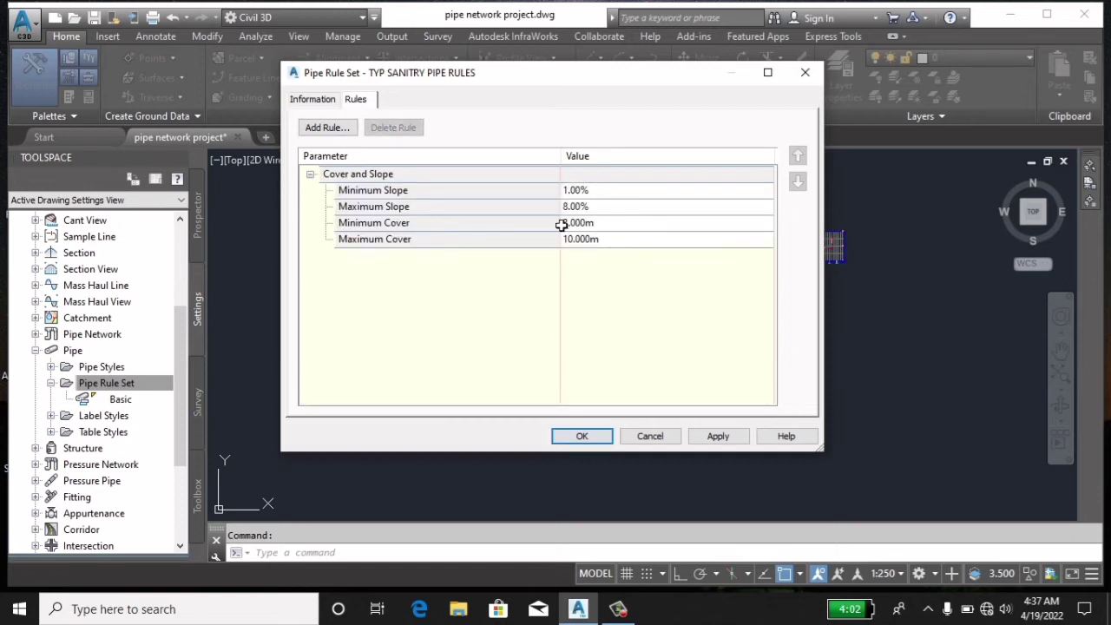
pyautogui.click(590, 190)
pyautogui.click(596, 207)
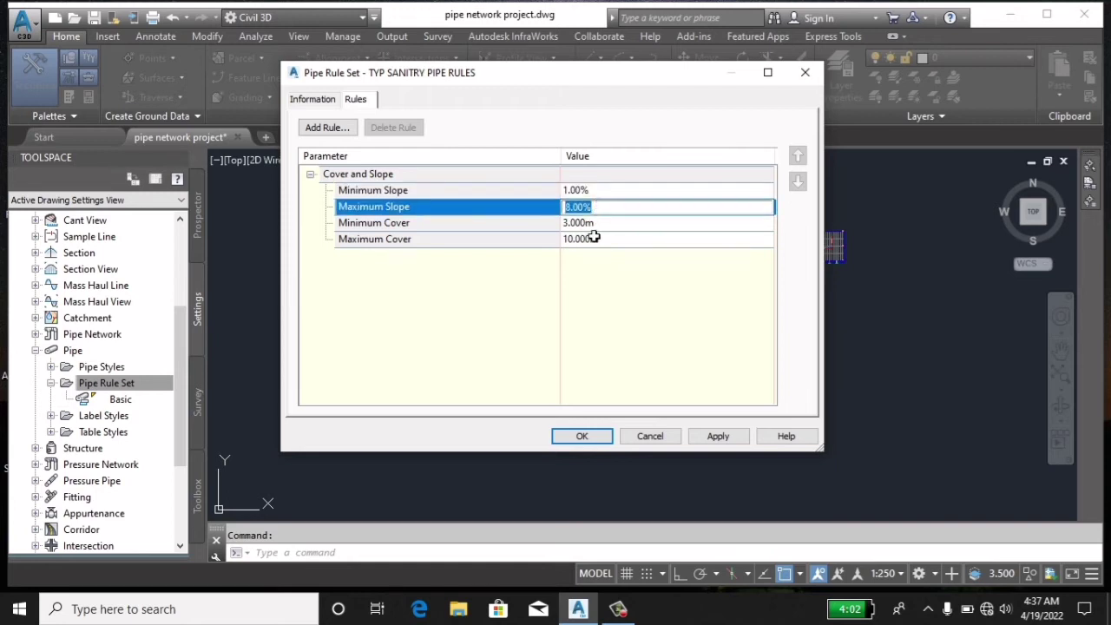
pyautogui.click(596, 223)
pyautogui.click(594, 238)
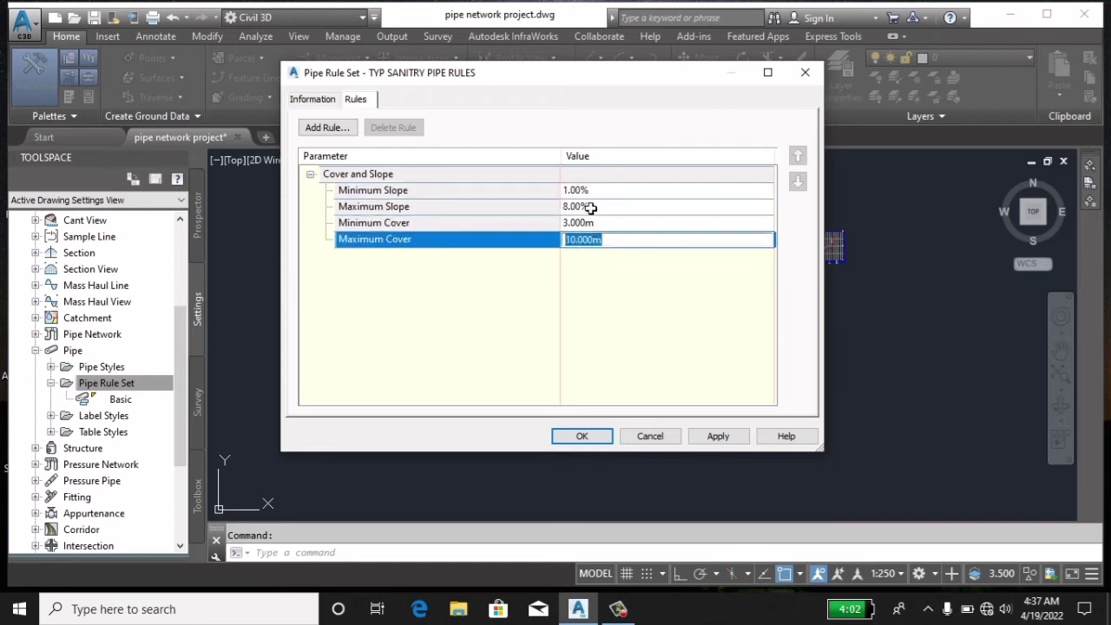
pyautogui.click(589, 191)
pyautogui.click(589, 209)
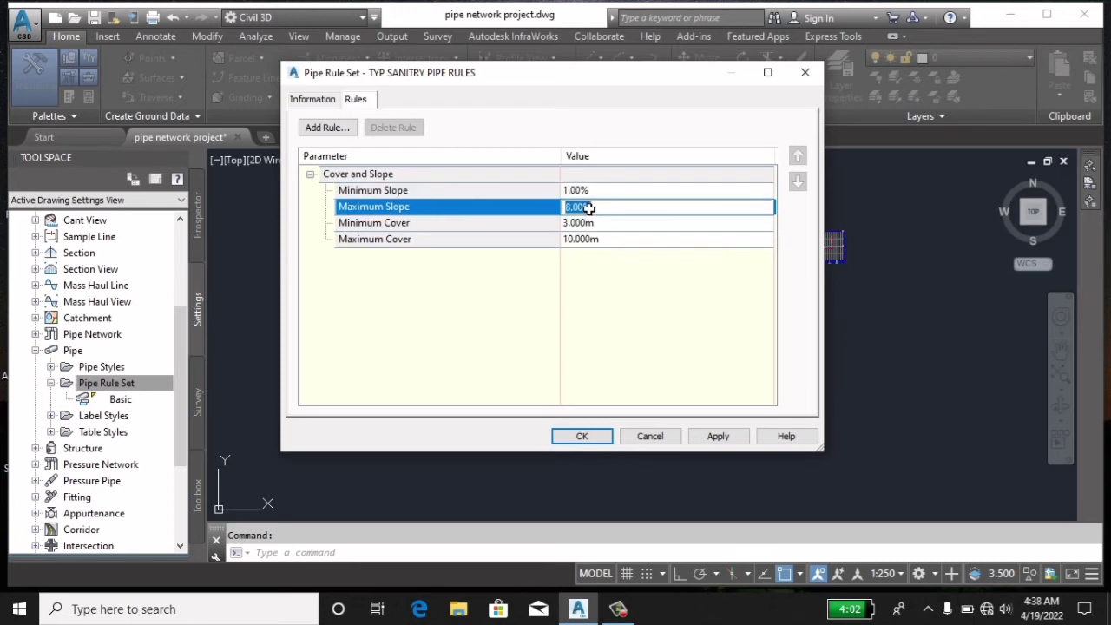
pyautogui.write('5')
pyautogui.click(629, 239)
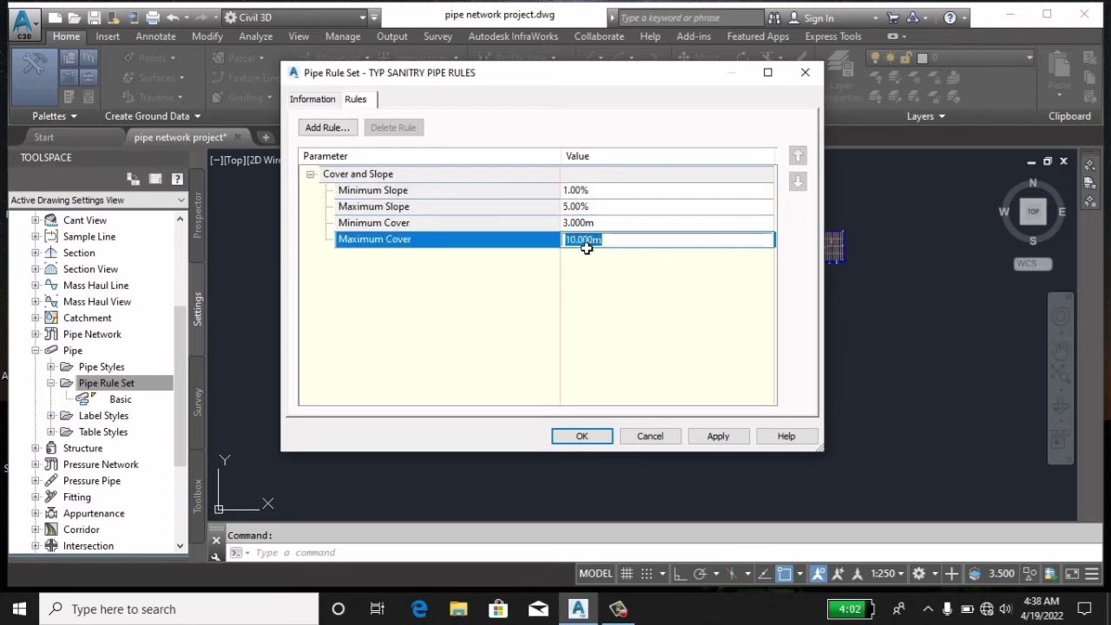
# Step: Set minimum and maximum cover to 1.000m and minimum slope to 0.50%, then apply
pyautogui.click(593, 223)
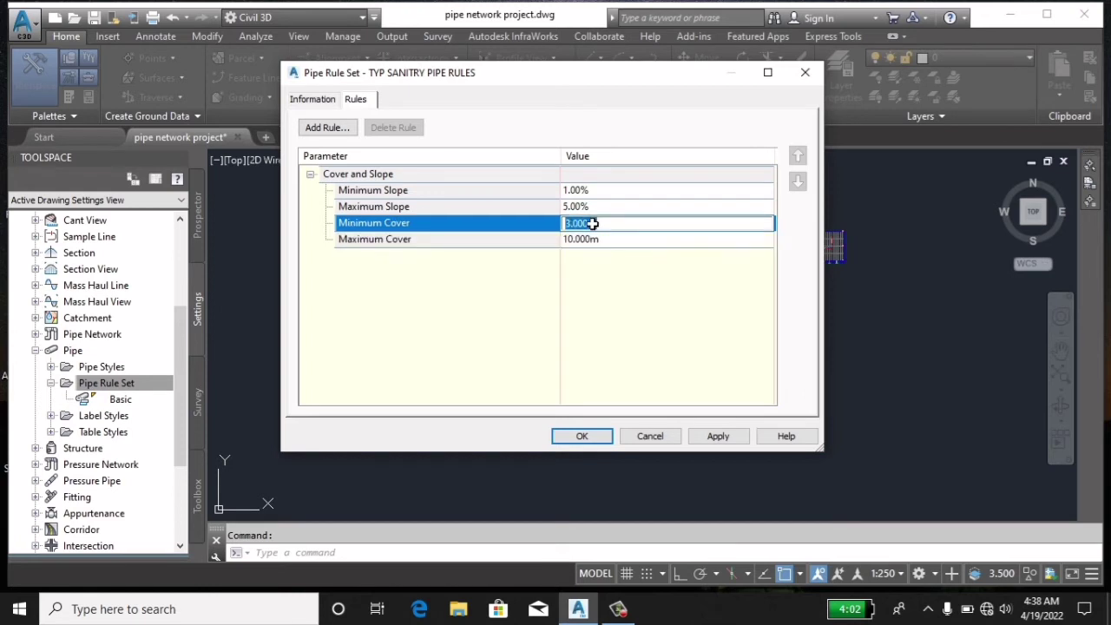
pyautogui.write('1')
pyautogui.press('Return')
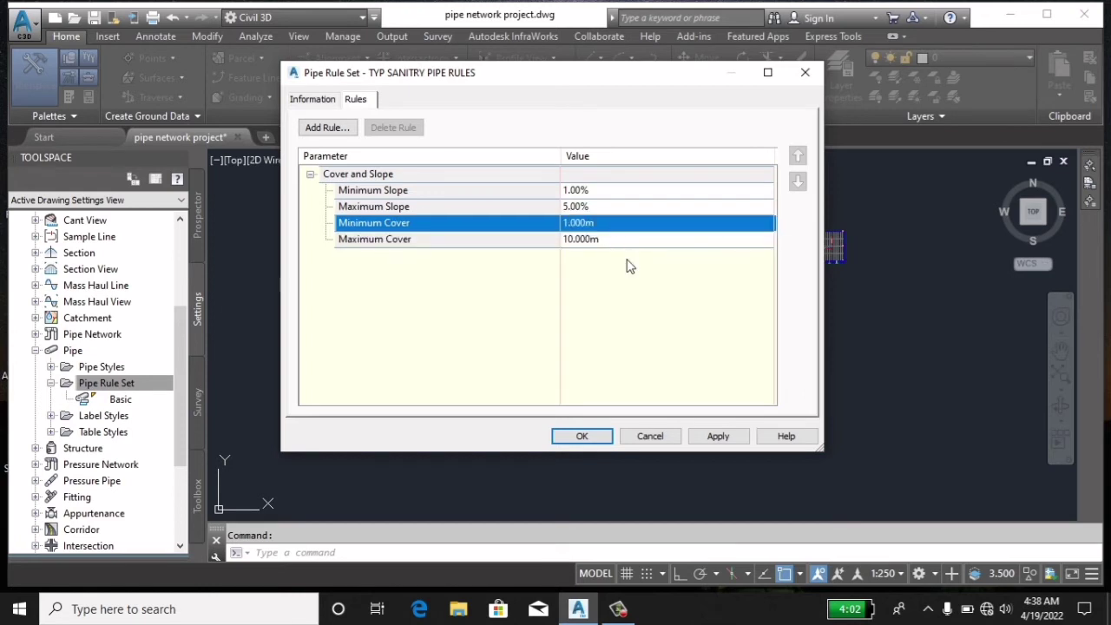
pyautogui.click(582, 239)
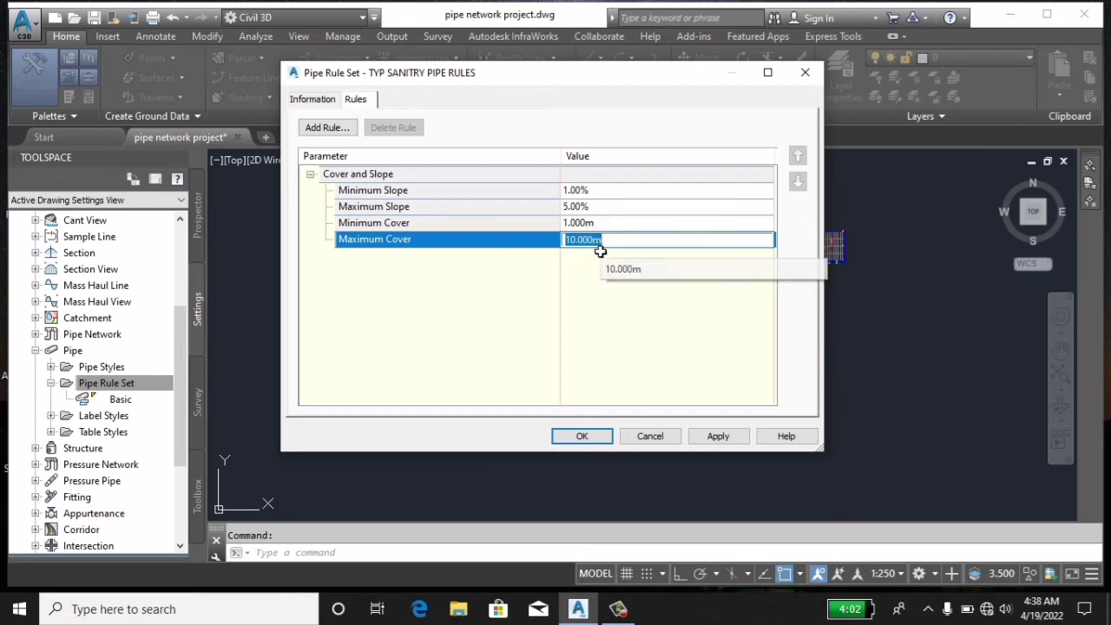
pyautogui.write('1')
pyautogui.press('Return')
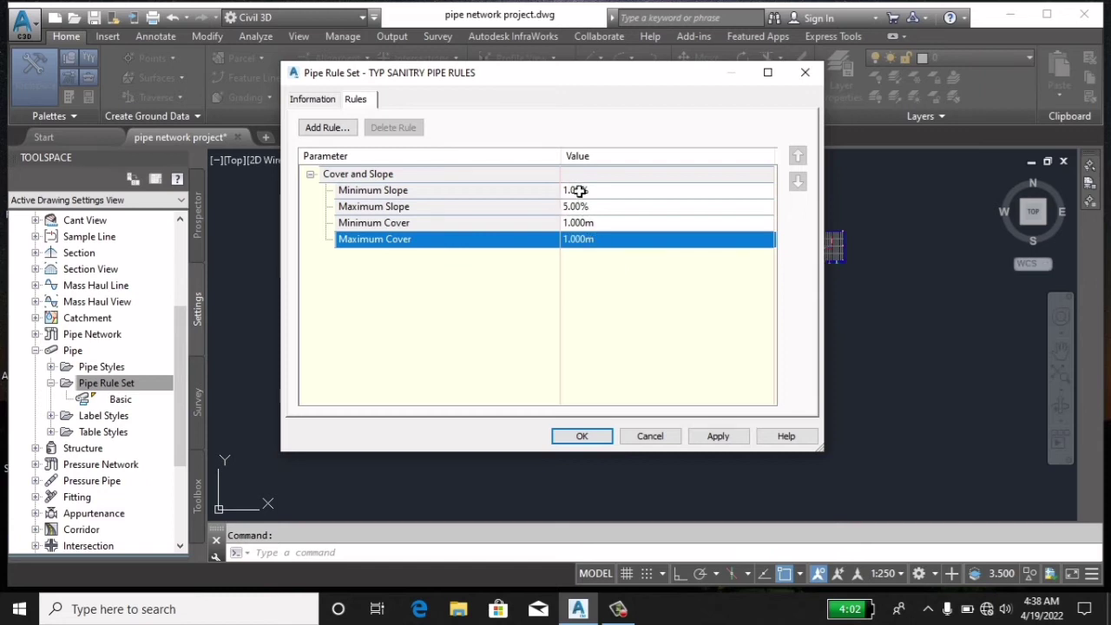
pyautogui.doubleClick(579, 190)
pyautogui.write('0.5')
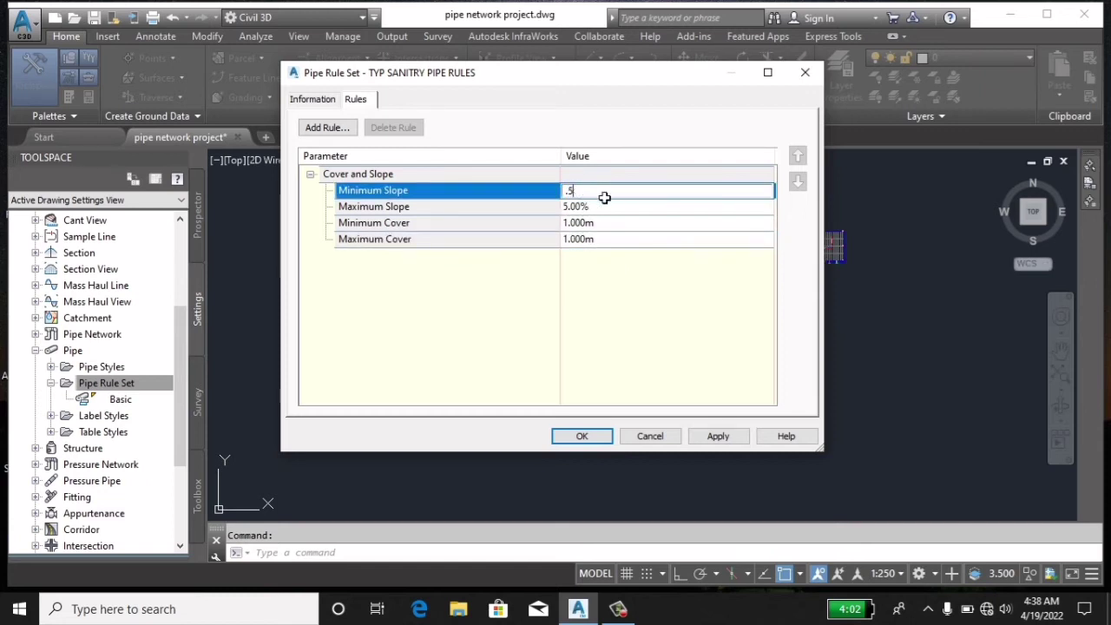
pyautogui.press('Tab')
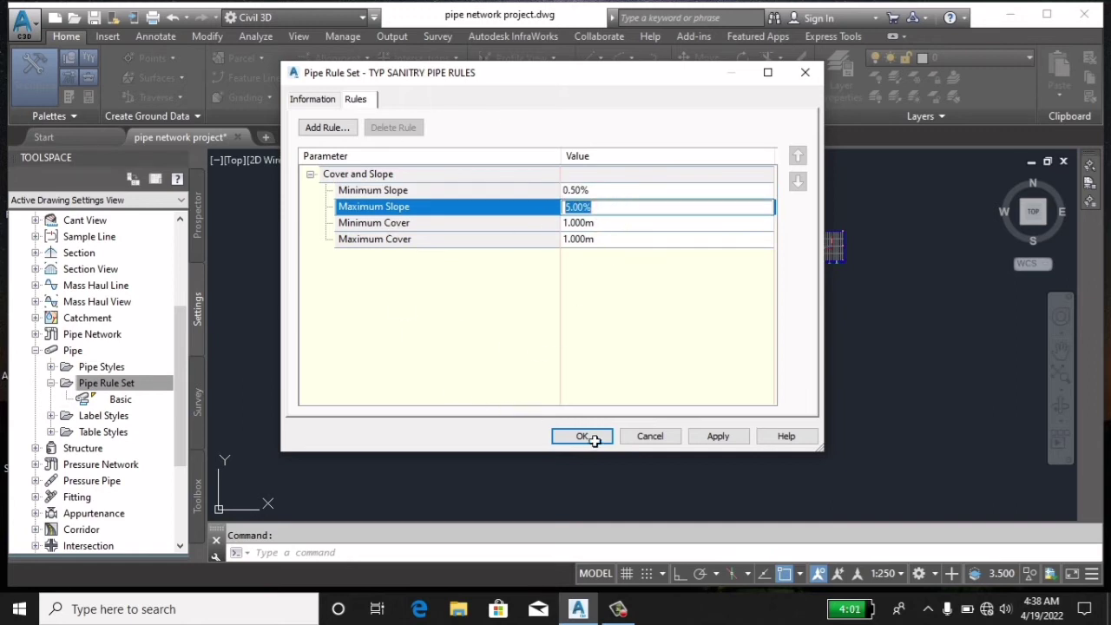
pyautogui.click(713, 438)
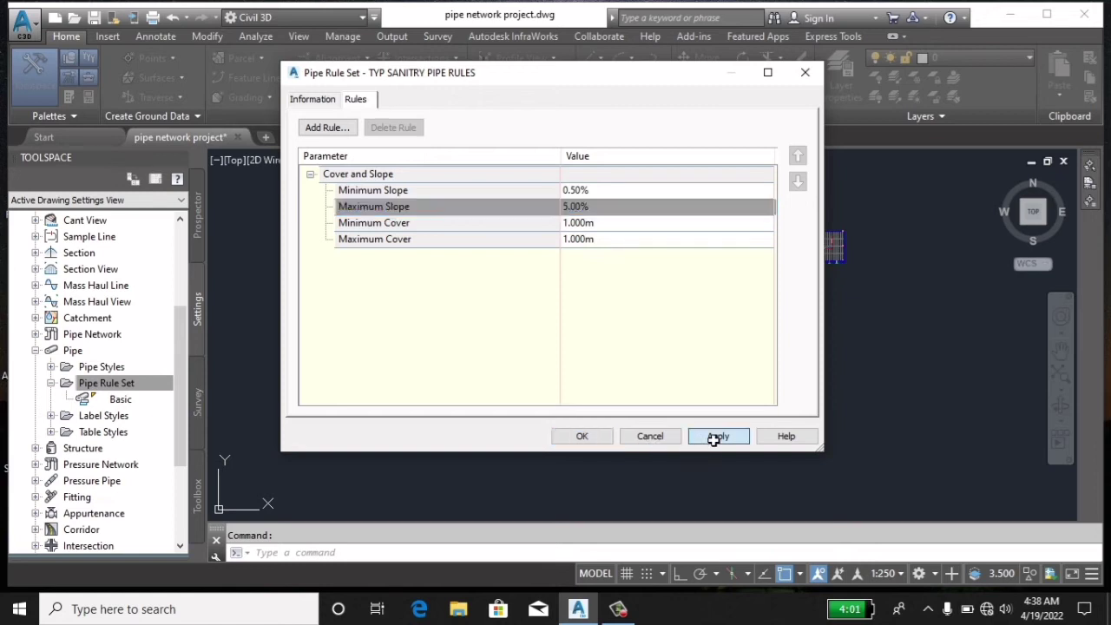
# Step: Add a Length Check rule to the TYP SANITRY PIPE RULES set
pyautogui.click(307, 176)
pyautogui.click(307, 176)
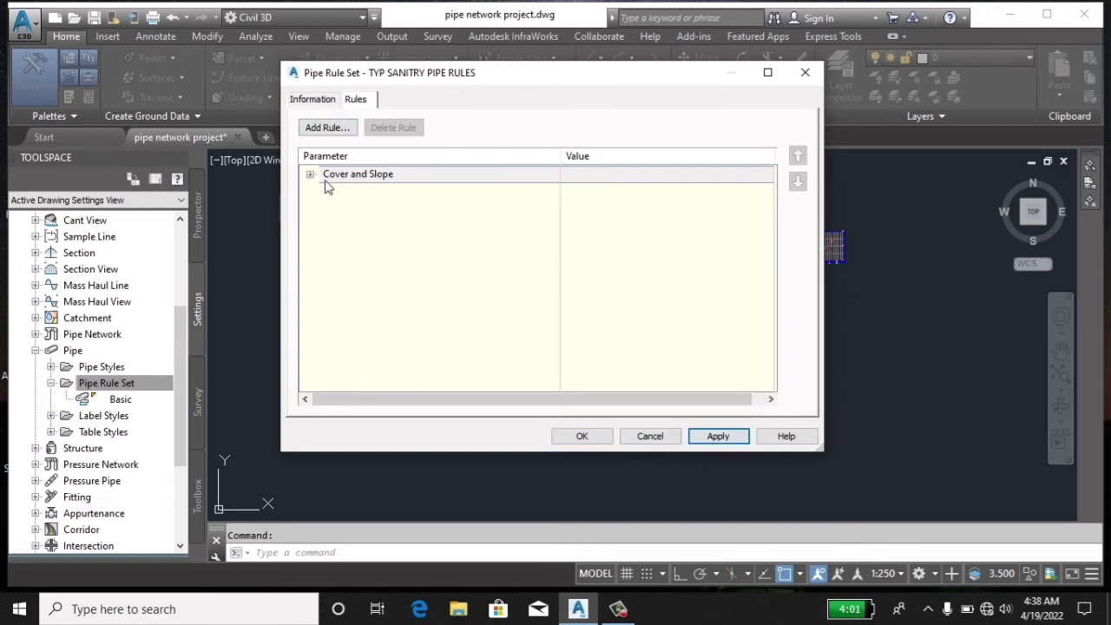
pyautogui.click(327, 130)
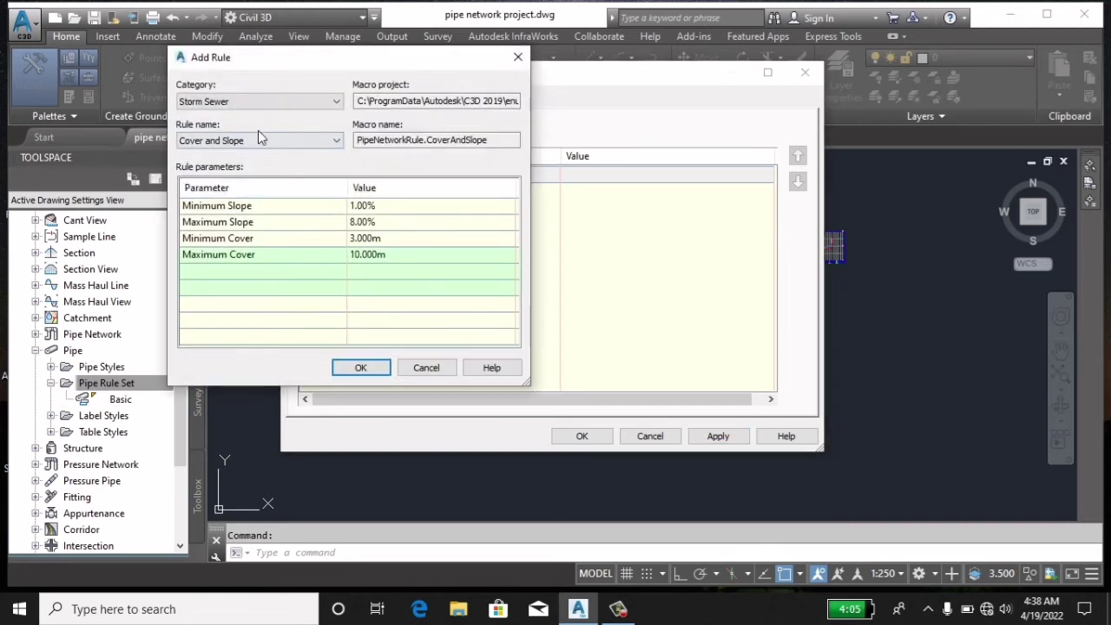
pyautogui.click(256, 141)
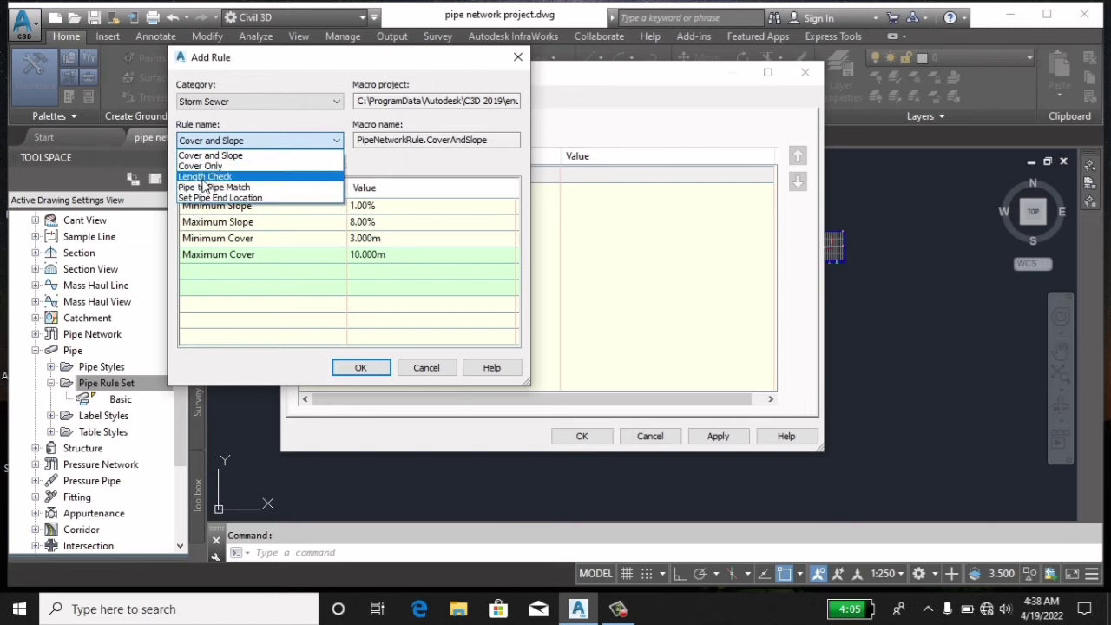
pyautogui.click(204, 177)
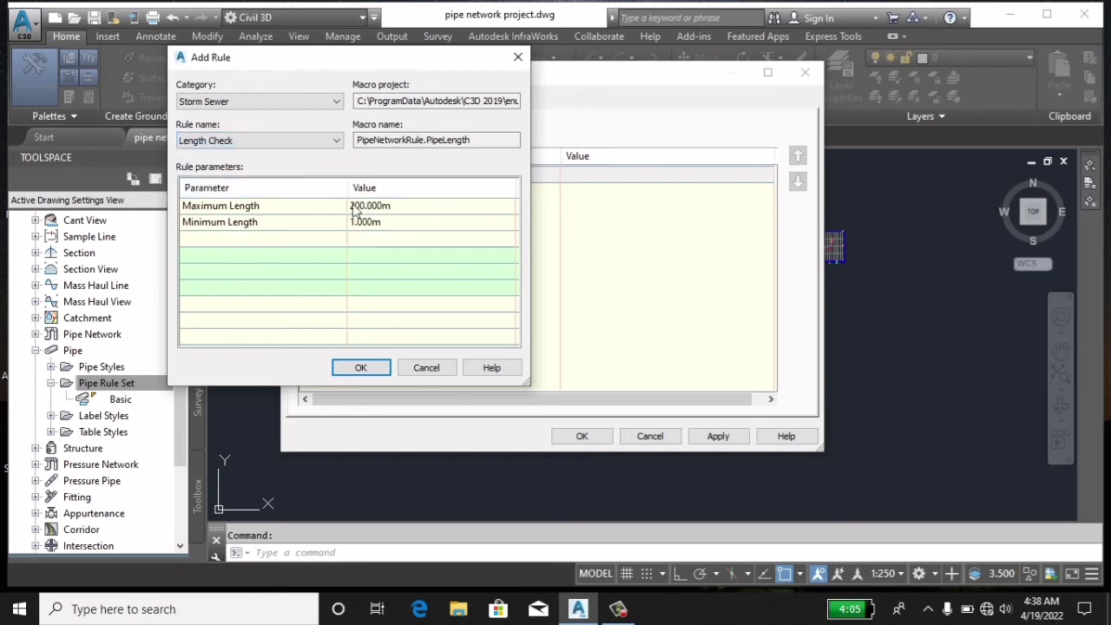
pyautogui.click(360, 367)
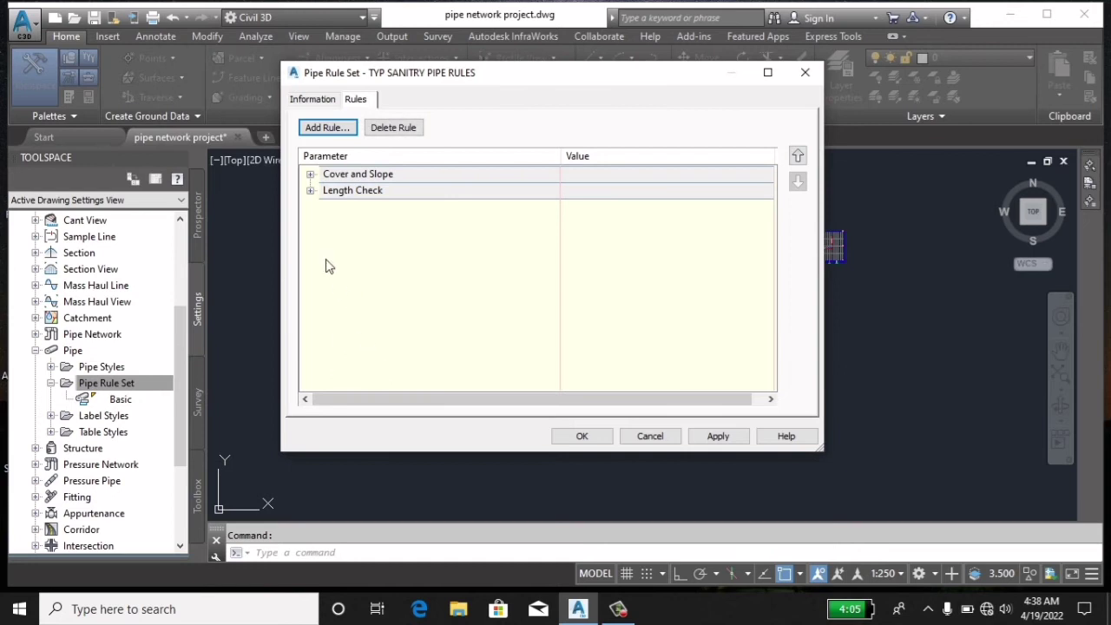
# Step: Review Length Check's 200.000m maximum and 1.000m minimum, then apply and save the rule set
pyautogui.click(311, 191)
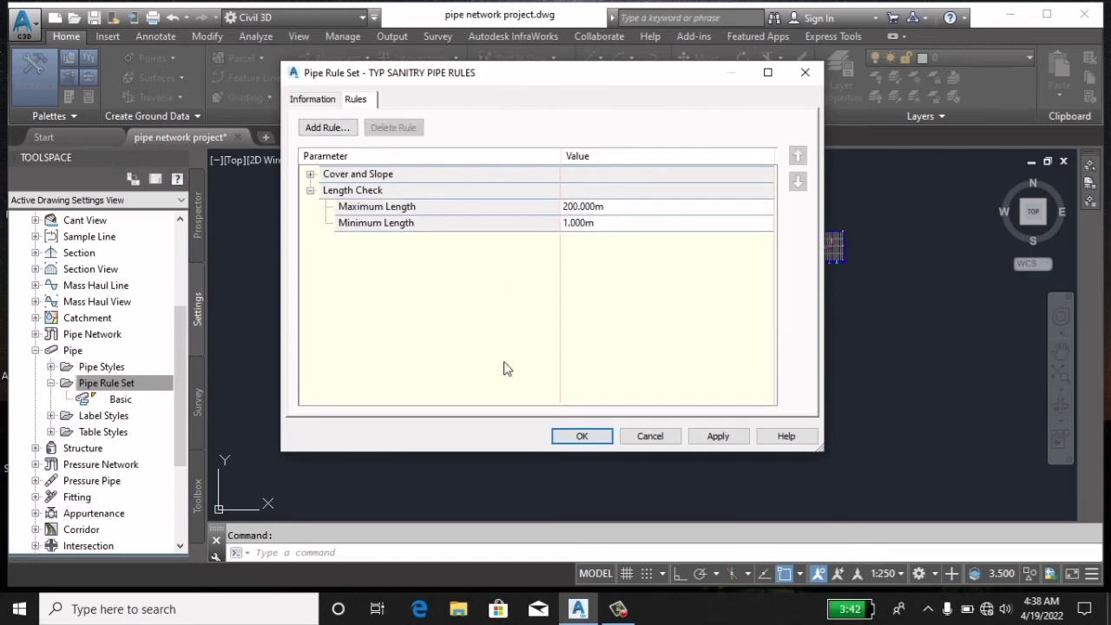
pyautogui.click(717, 436)
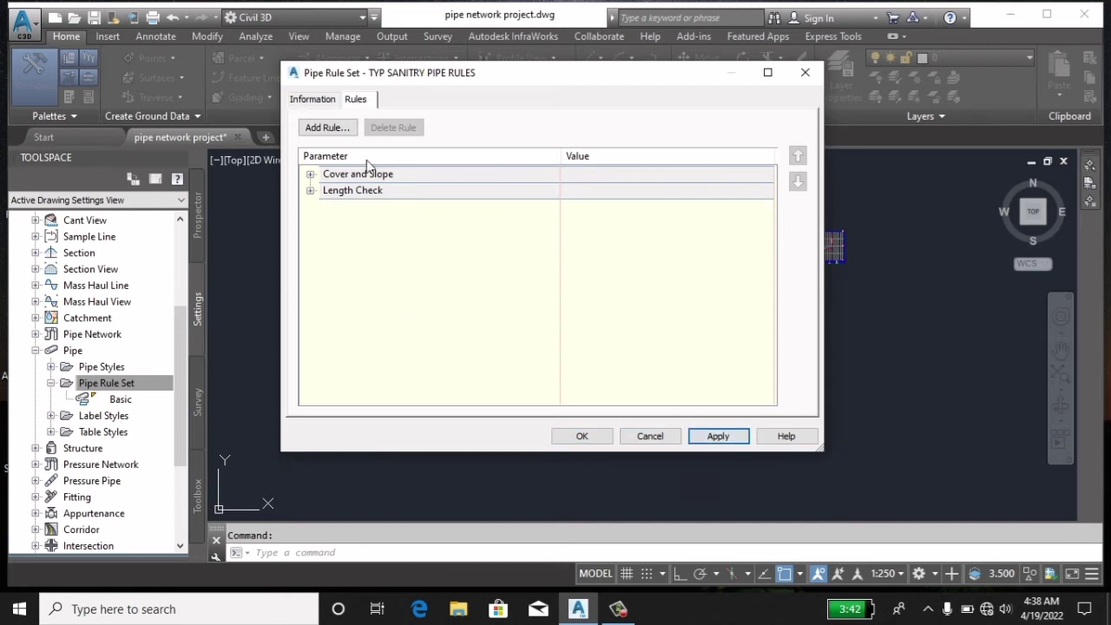
pyautogui.click(580, 436)
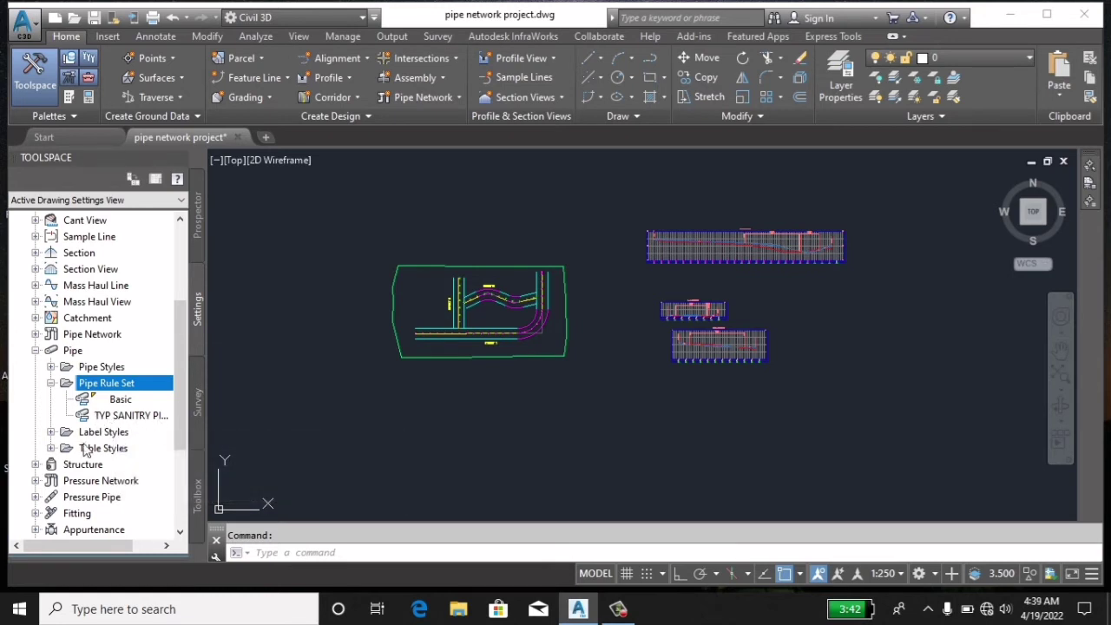
# Step: Expand Structure and its Structure Styles list in Toolspace Settings
pyautogui.click(34, 465)
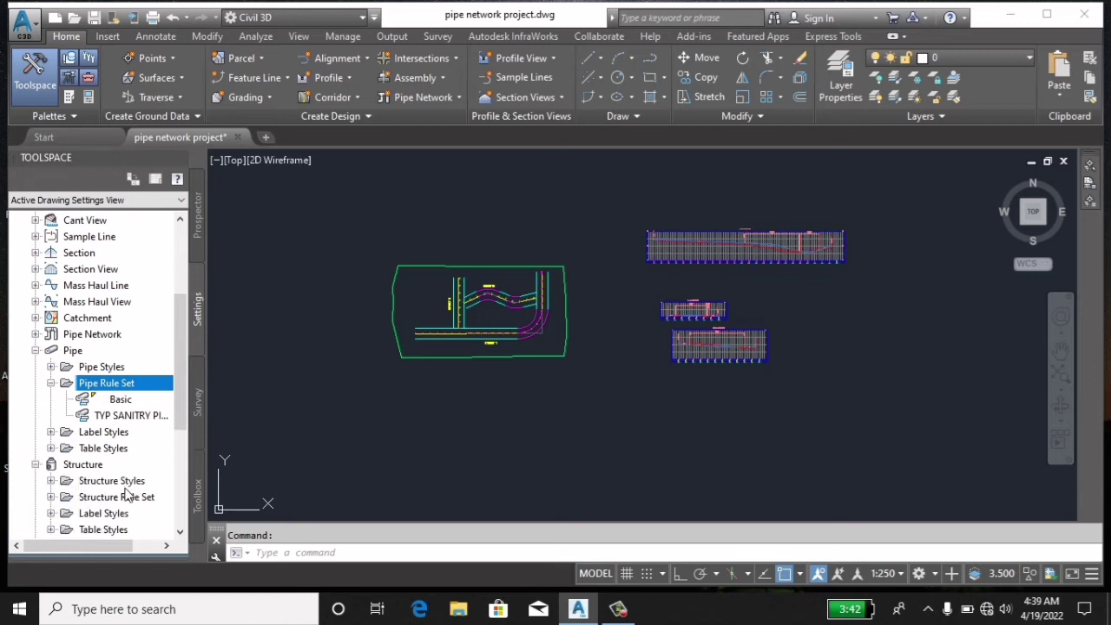
pyautogui.click(51, 481)
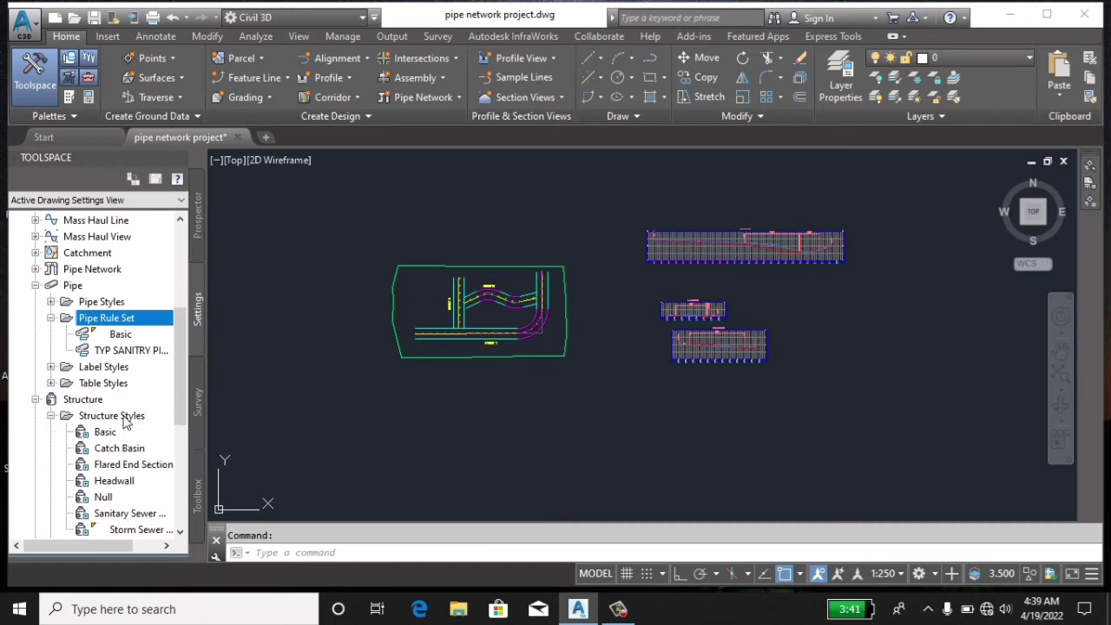
# Step: Start a new structure style, discard it unsaved, and collapse the Structure settings
pyautogui.rightClick(124, 418)
pyautogui.click(154, 426)
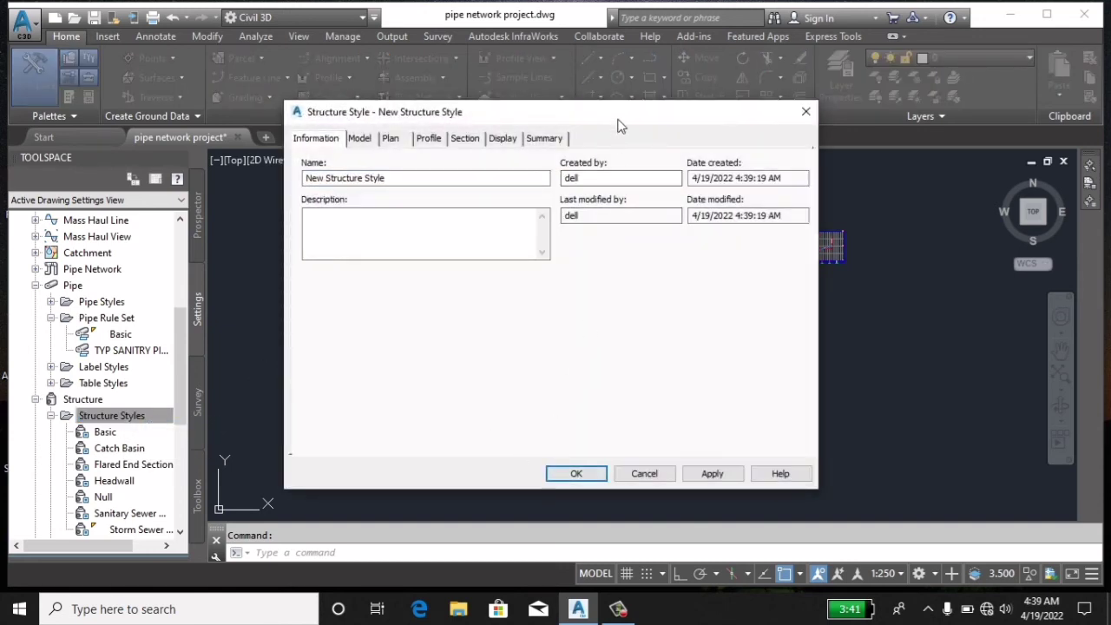
pyautogui.click(805, 112)
pyautogui.click(35, 399)
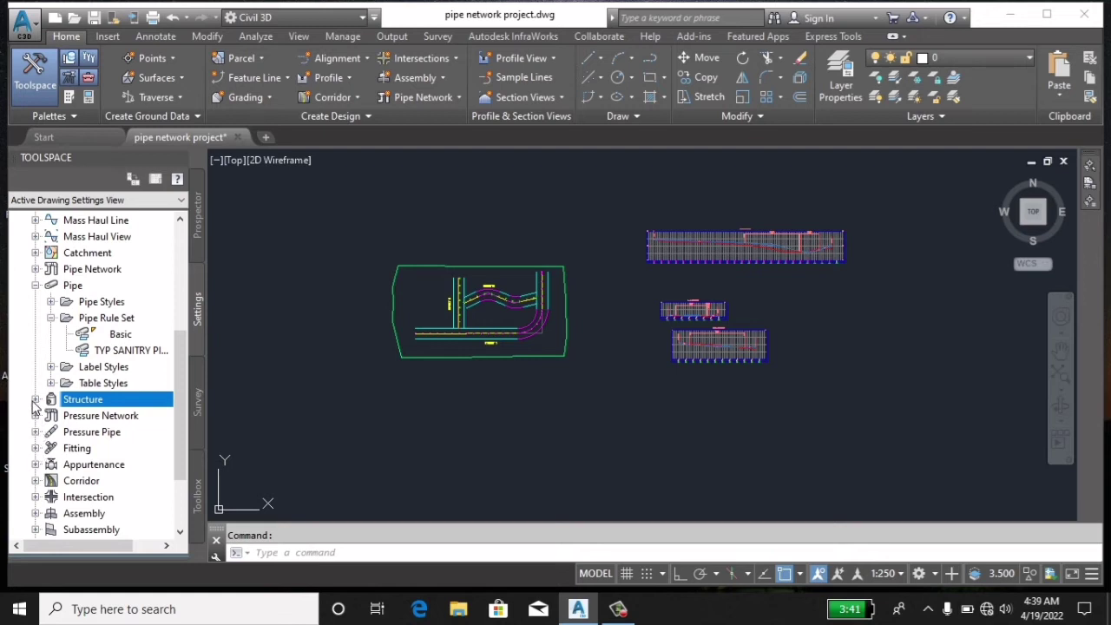
# Step: Expand Structure and its Structure Rule Set branch, showing only the Basic rule set, and bring up its options
pyautogui.click(50, 366)
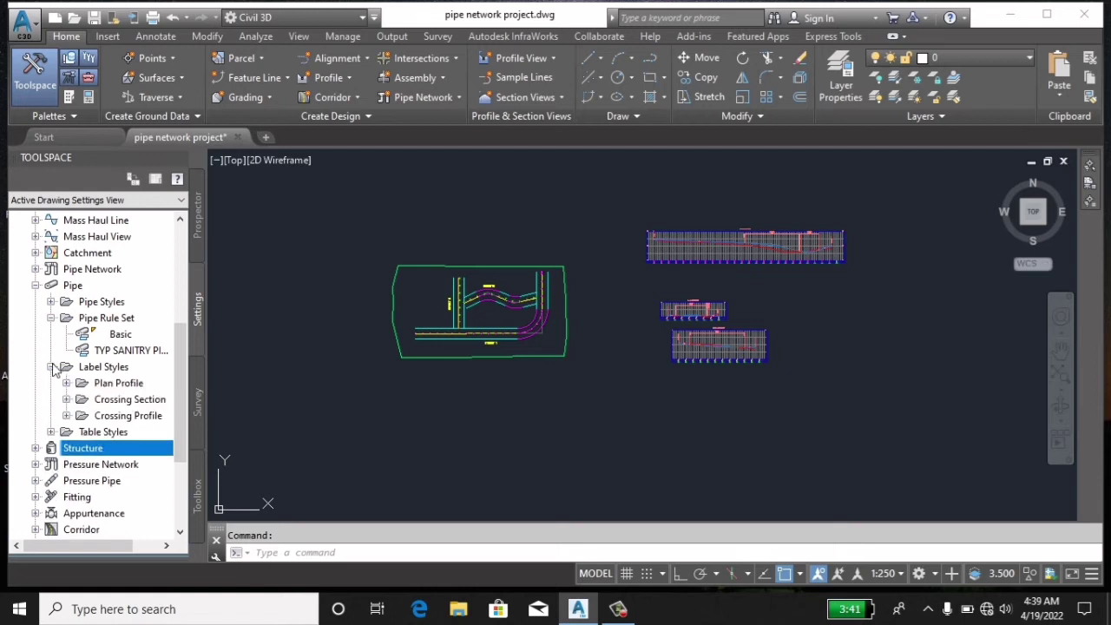
pyautogui.click(50, 367)
pyautogui.click(36, 400)
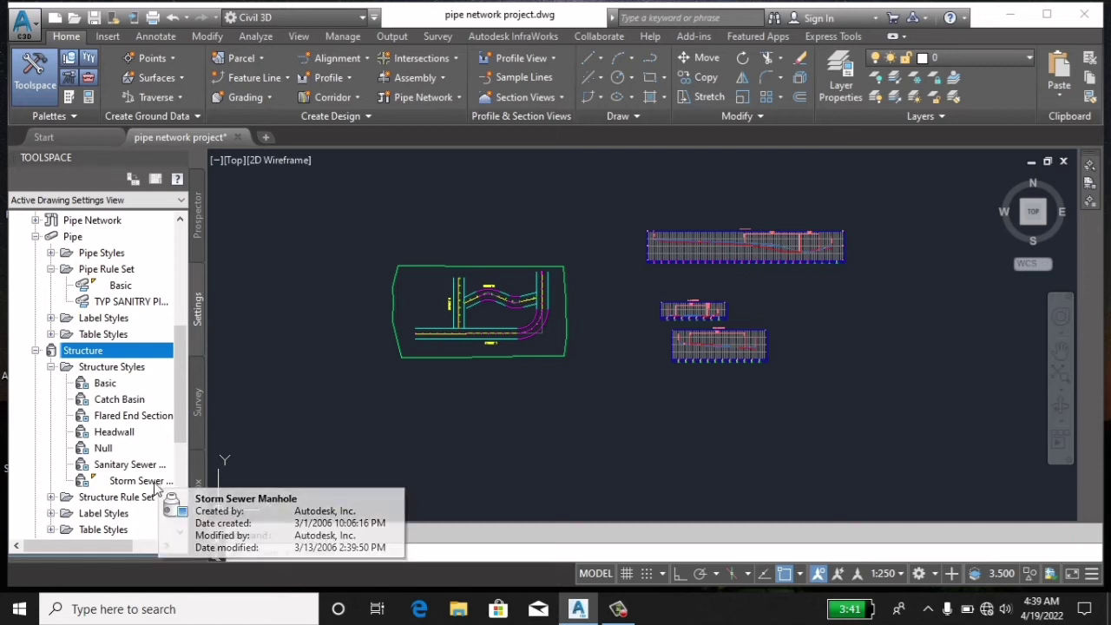
pyautogui.scroll(-1, 121, 489)
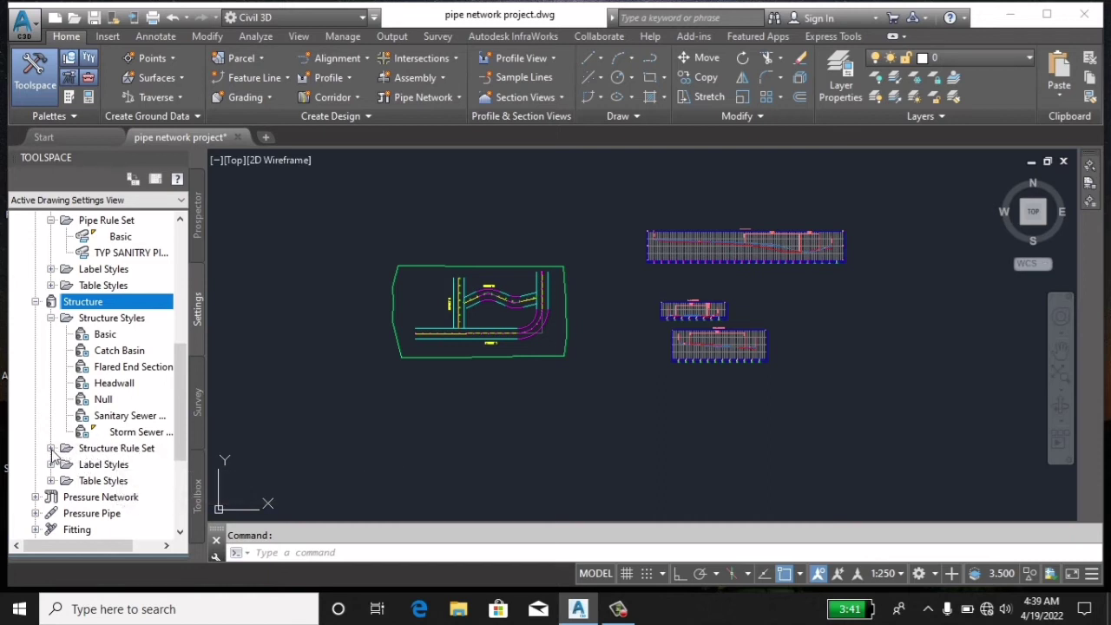
pyautogui.click(50, 449)
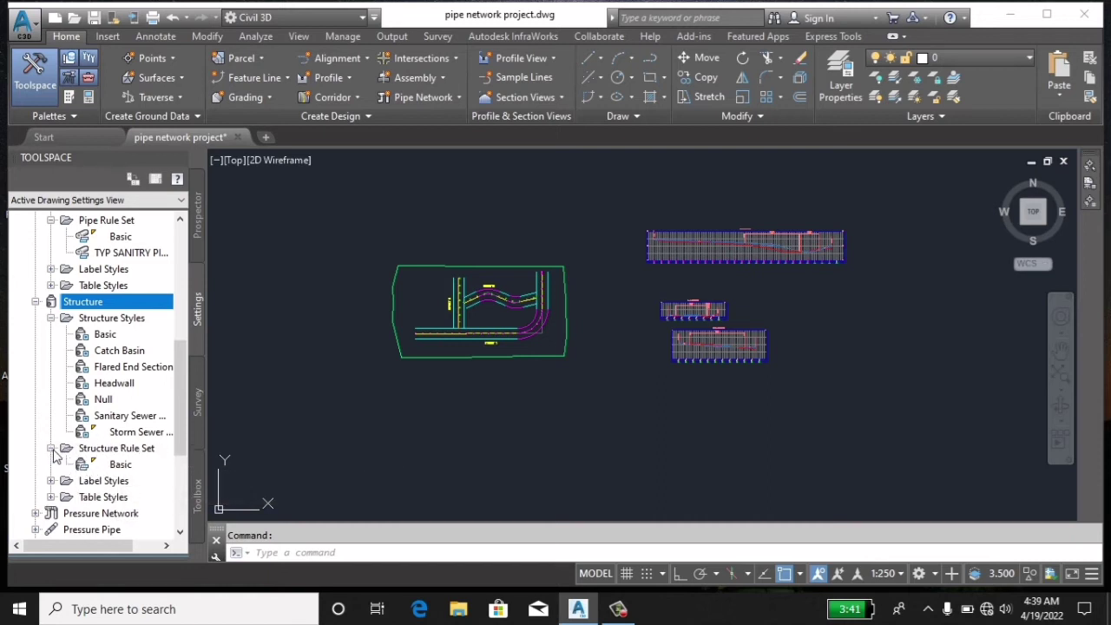
pyautogui.rightClick(127, 450)
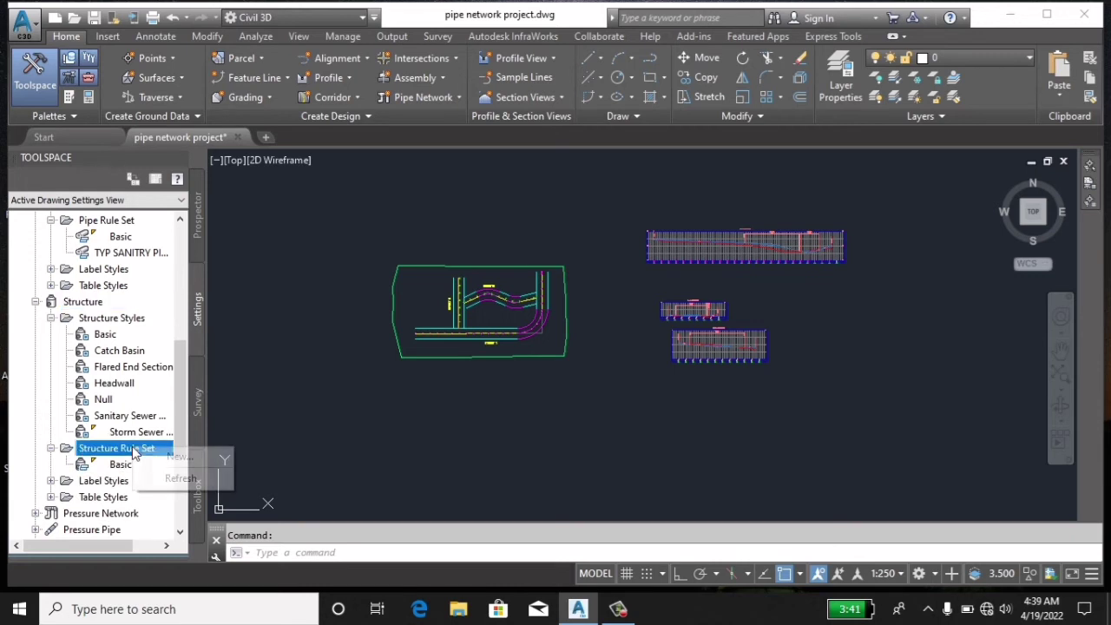
# Step: Create a new structure rule set named TYP SANITRY STR RULES and view its empty rules list
pyautogui.click(193, 460)
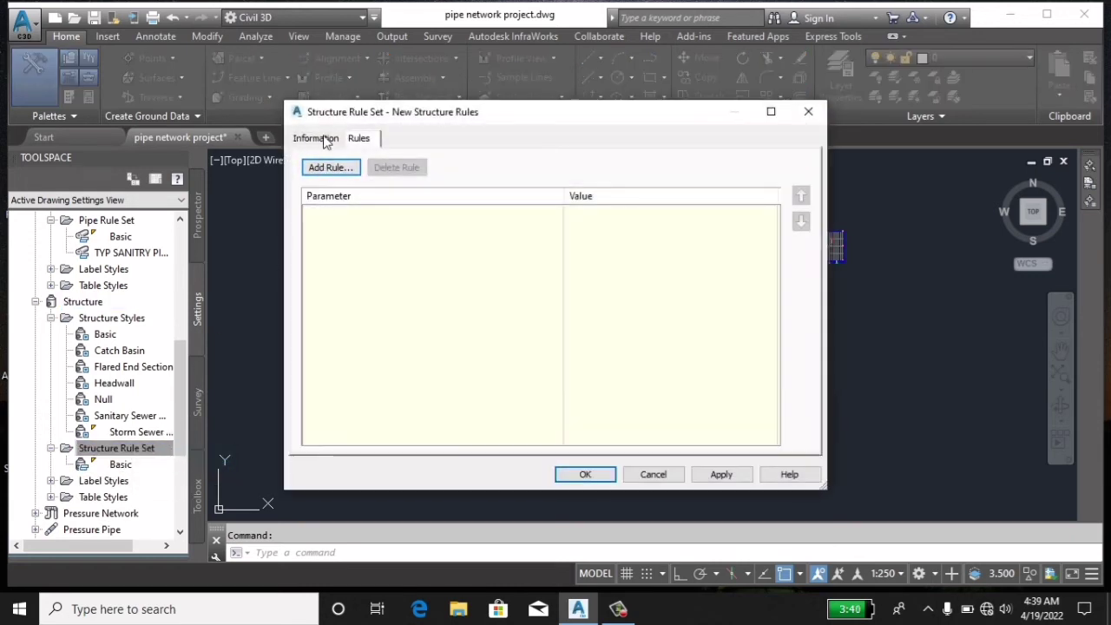
pyautogui.click(325, 143)
pyautogui.click(399, 177)
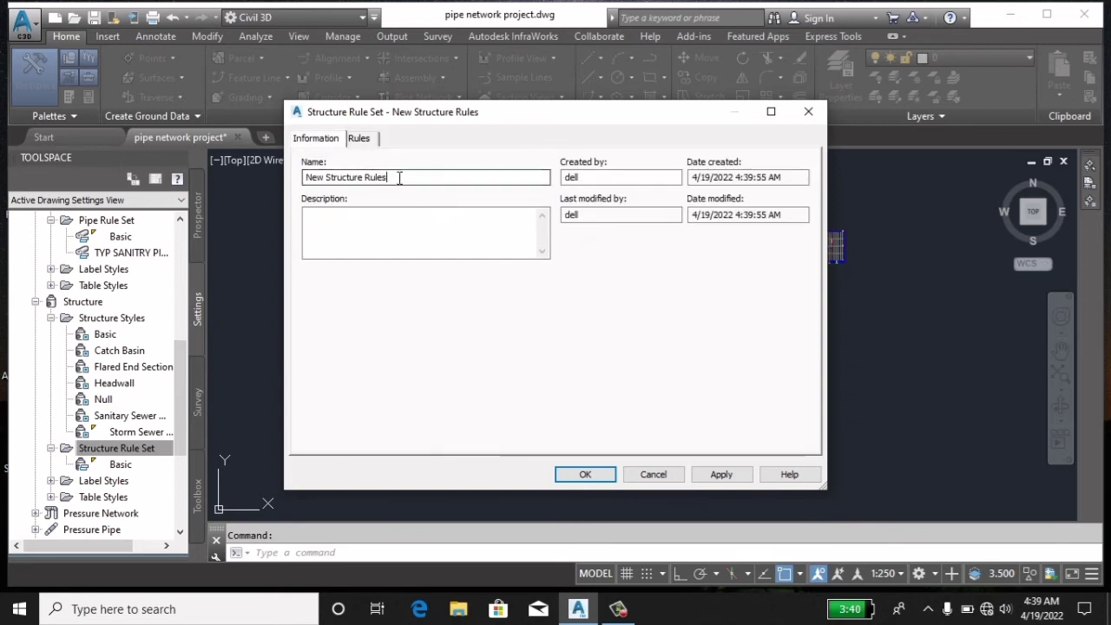
pyautogui.moveTo(400, 177); pyautogui.dragTo(243, 210)
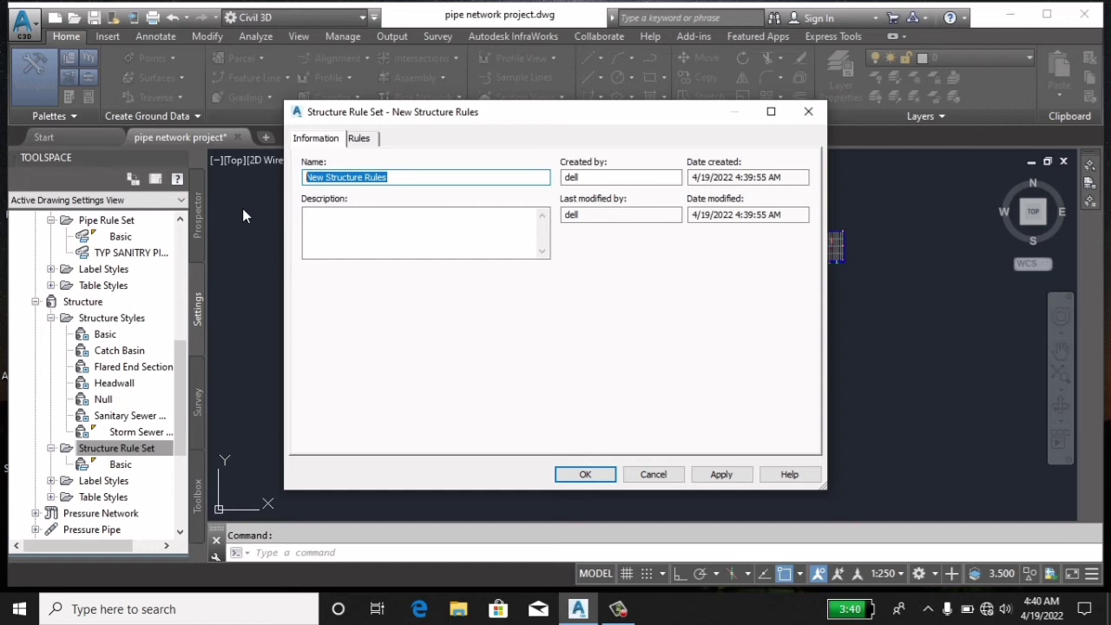
pyautogui.write('TYP SANITRY STR RULES')
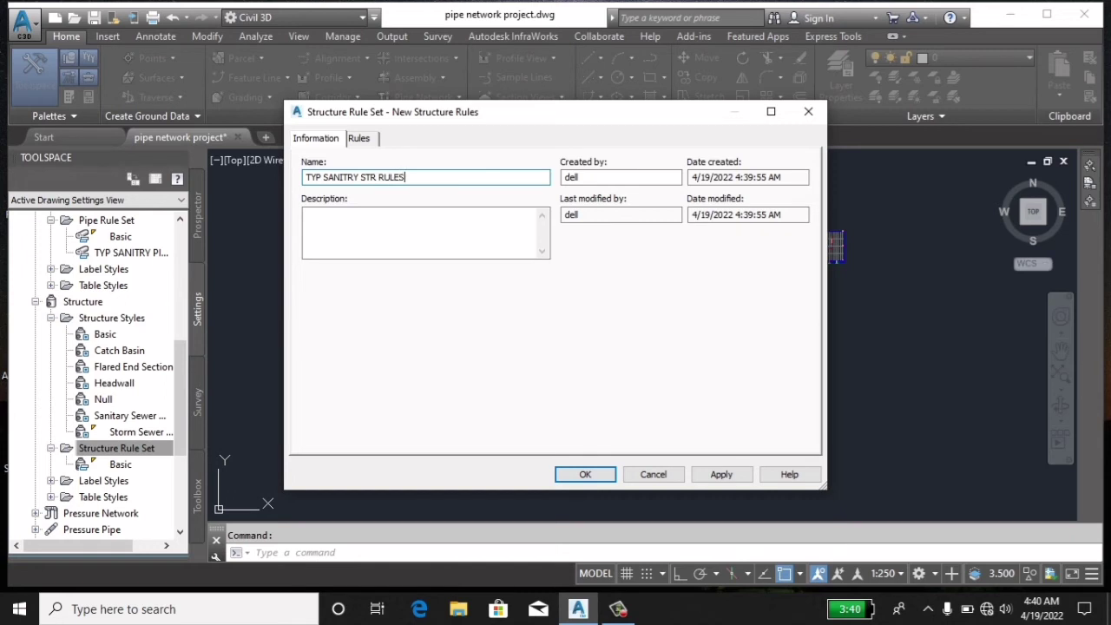
pyautogui.click(355, 141)
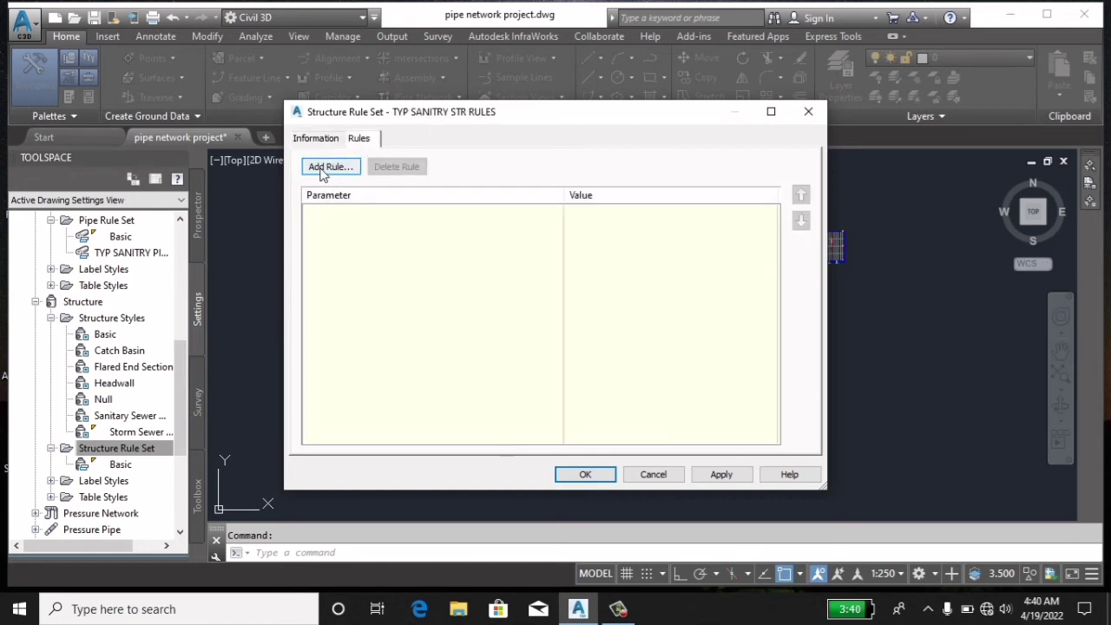
# Step: Add the Pipe Drop Across Structure rule (Invert reference, 0.100m drop, 3.000m maximum)
pyautogui.click(326, 166)
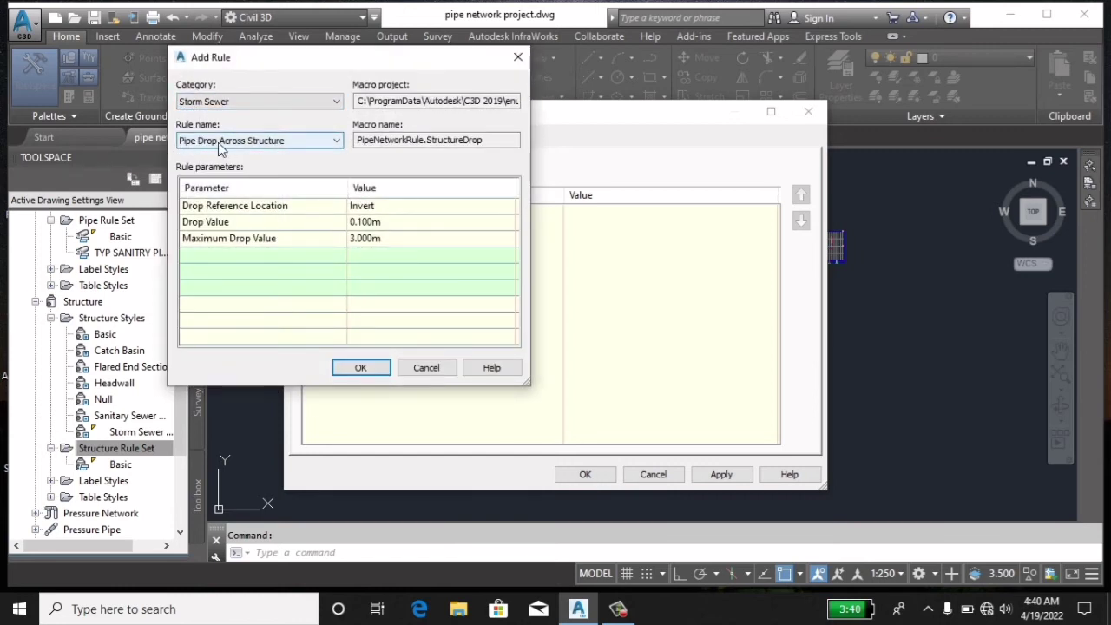
pyautogui.click(219, 146)
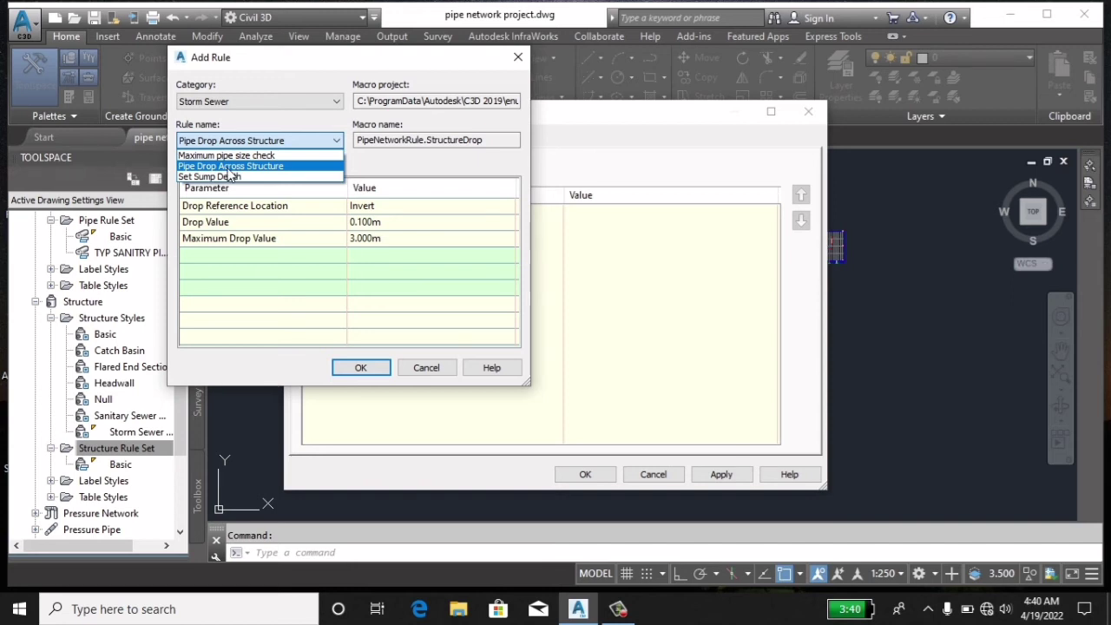
pyautogui.click(229, 169)
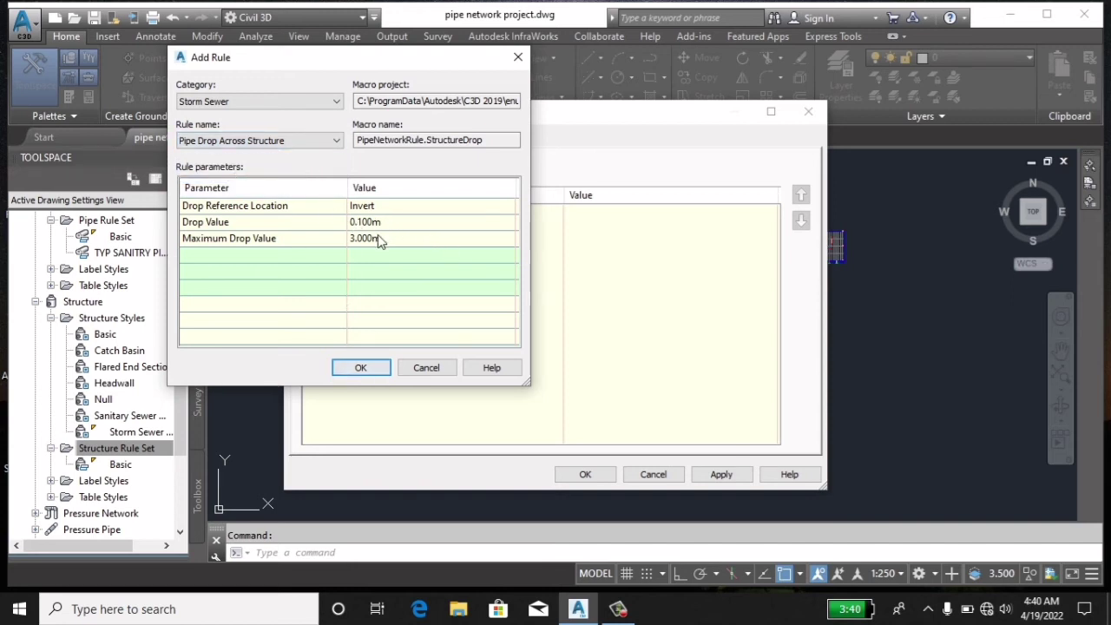
pyautogui.click(381, 206)
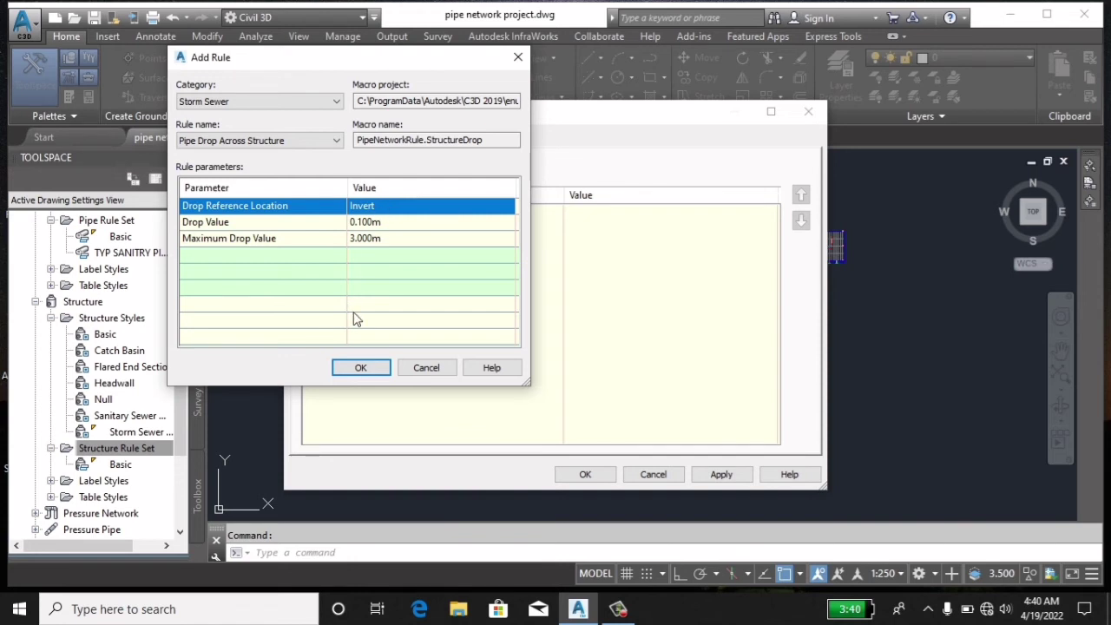
pyautogui.click(363, 368)
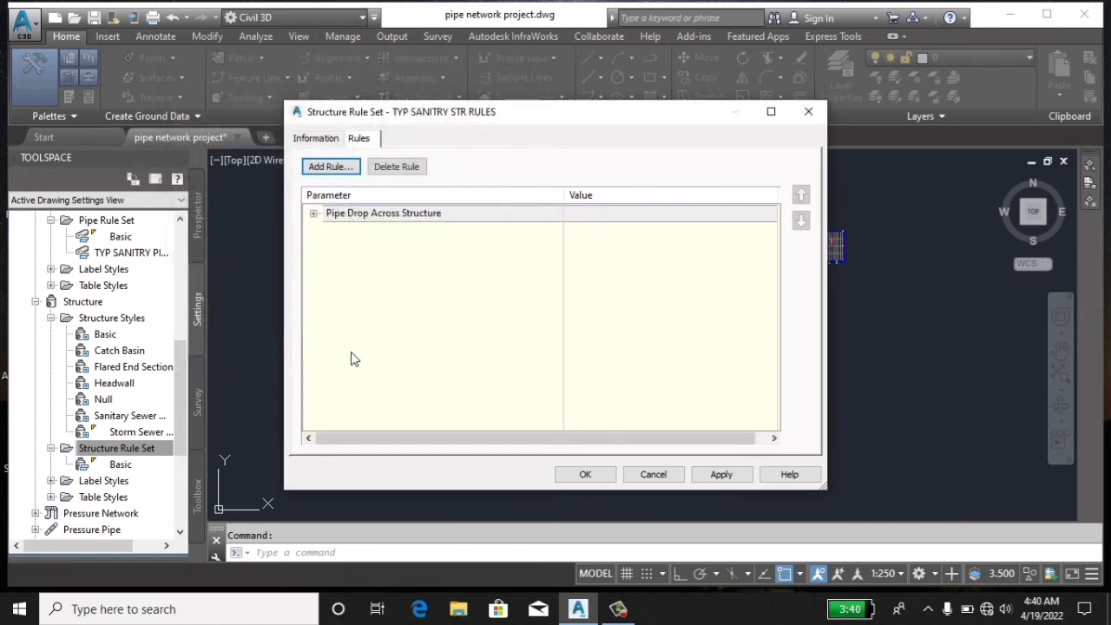
pyautogui.click(314, 213)
# Step: Keep Pipe Drop Across Structure at Invert reference, 0.100m drop and 3.000m maximum drop, then begin a second rule
pyautogui.click(593, 233)
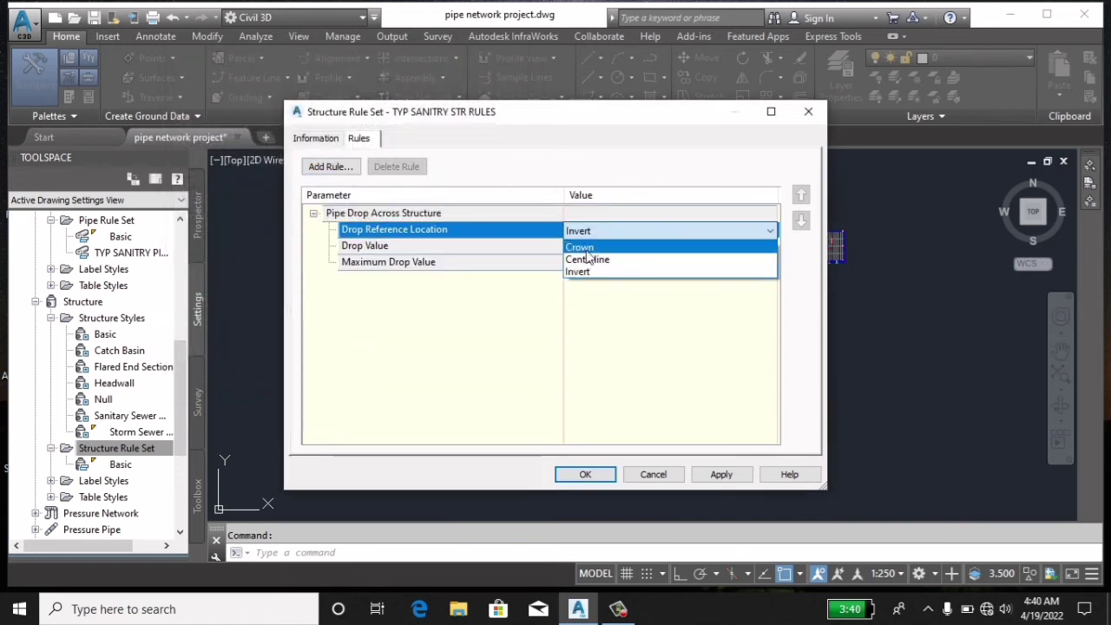
pyautogui.click(578, 271)
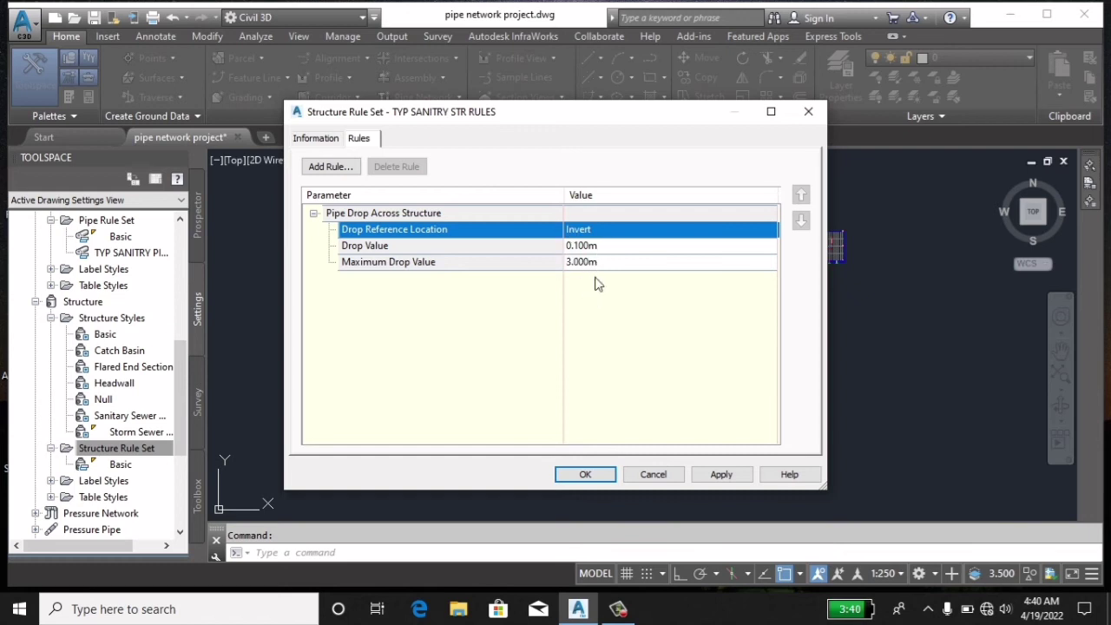
pyautogui.click(590, 247)
pyautogui.click(578, 262)
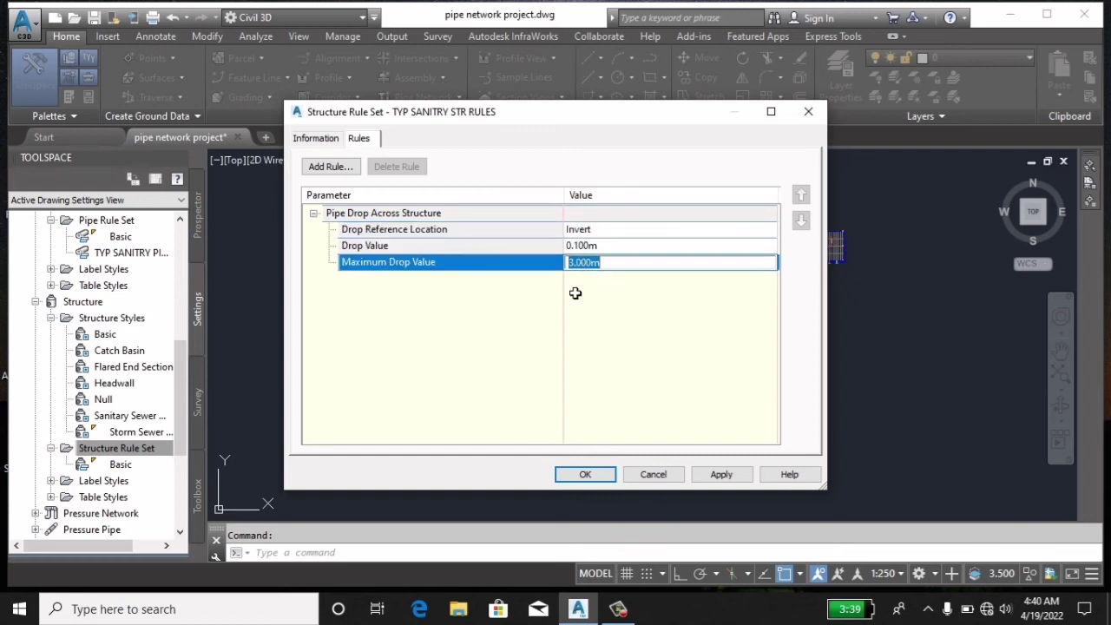
pyautogui.click(701, 480)
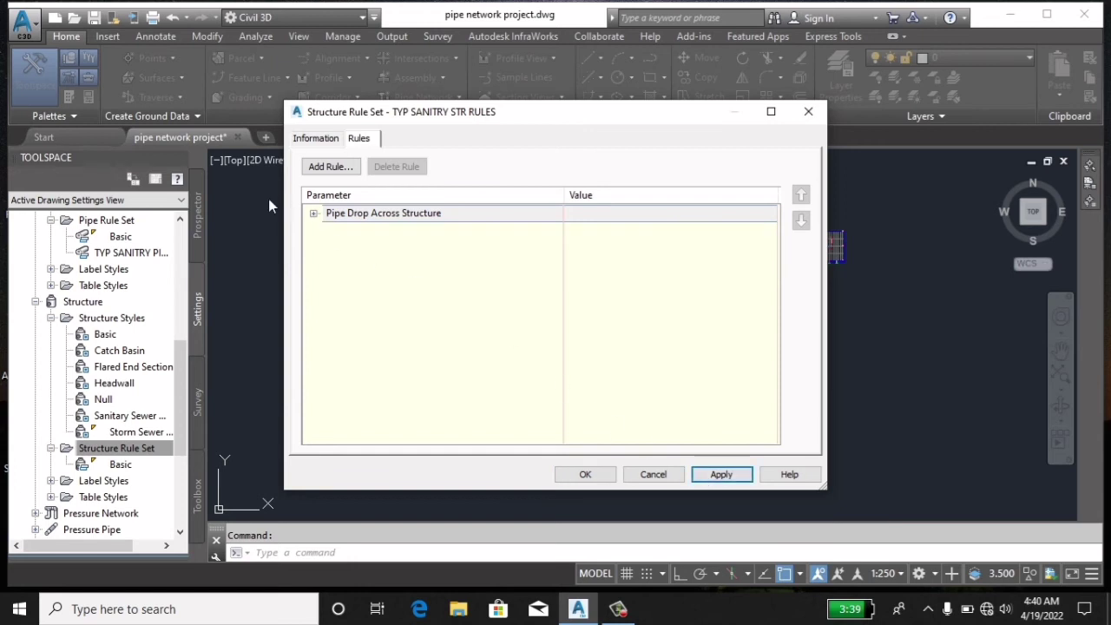
pyautogui.click(332, 167)
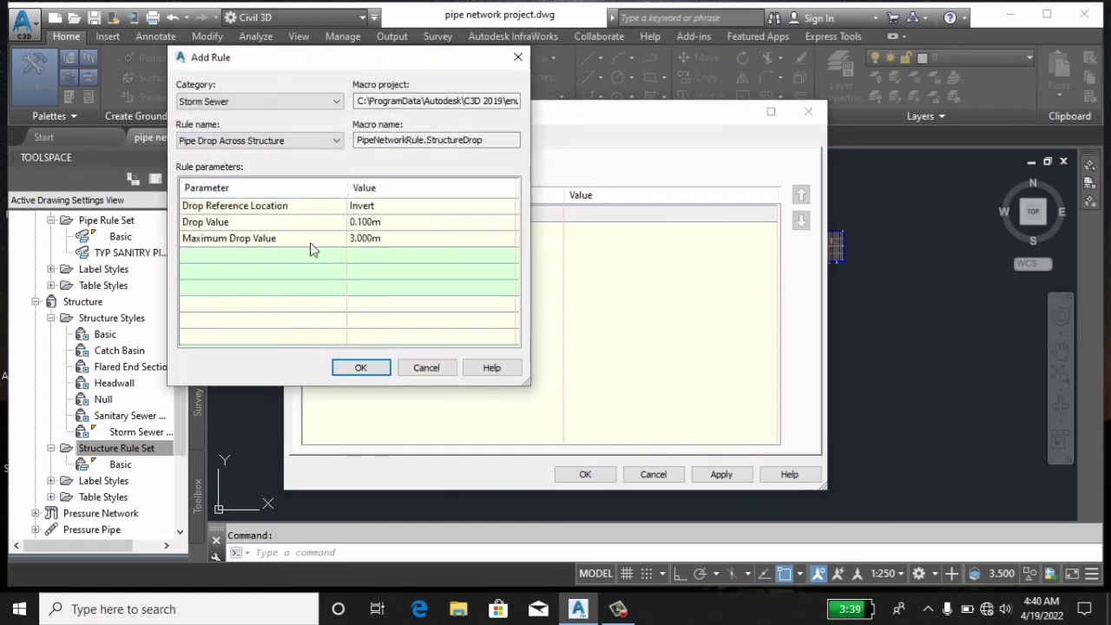
# Step: Add the Set Sump Depth rule, controlled by Depth at 0.000m, to TYP SANITRY STR RULES
pyautogui.click(228, 142)
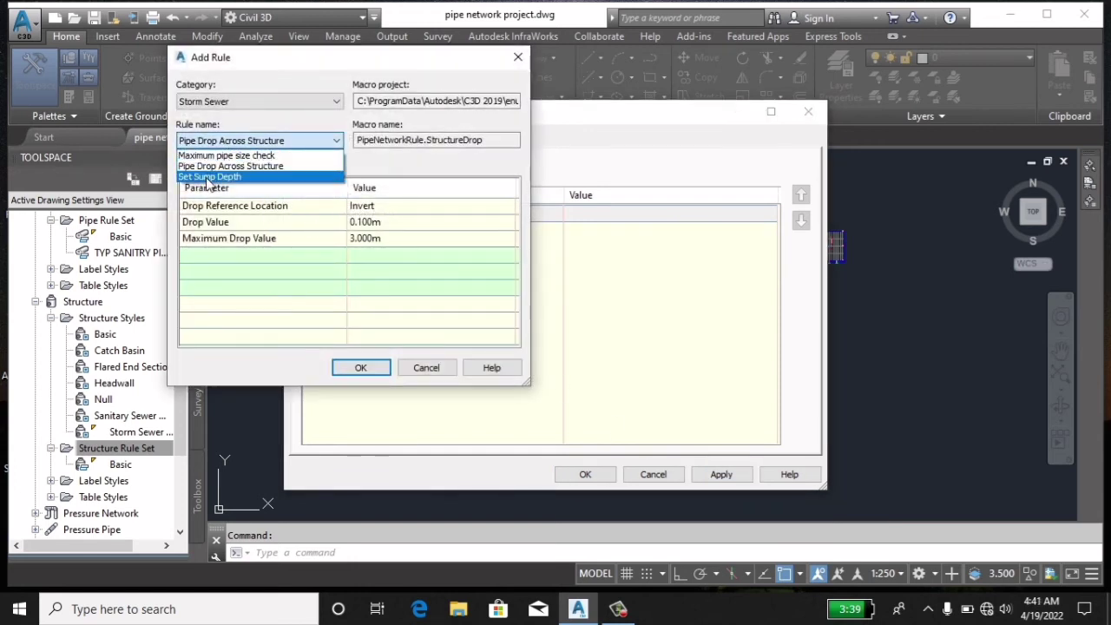
pyautogui.click(208, 178)
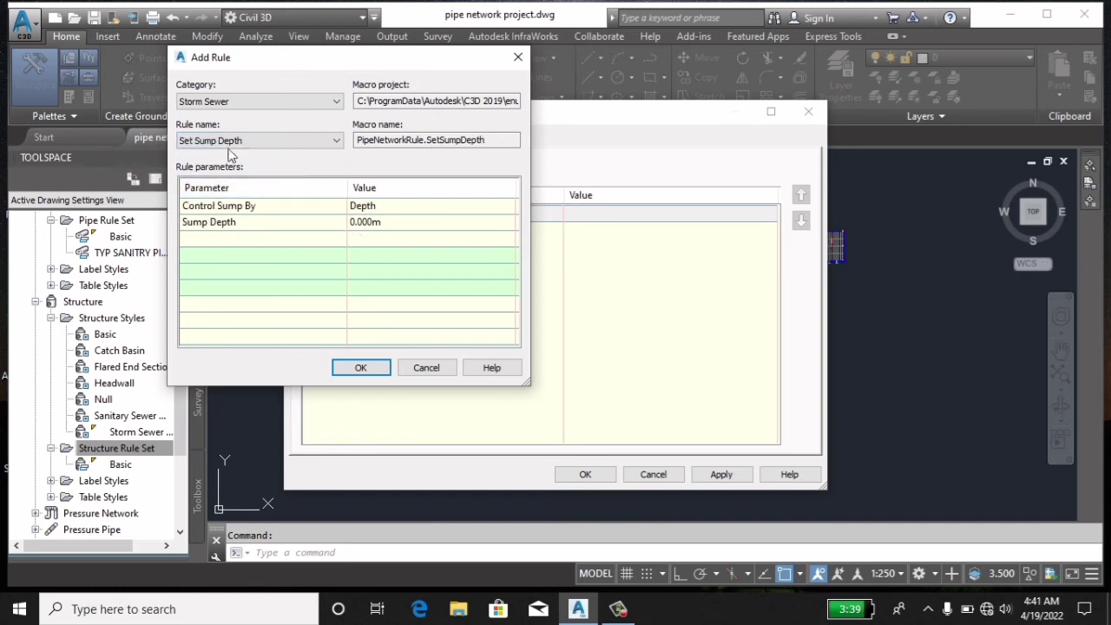
pyautogui.click(360, 367)
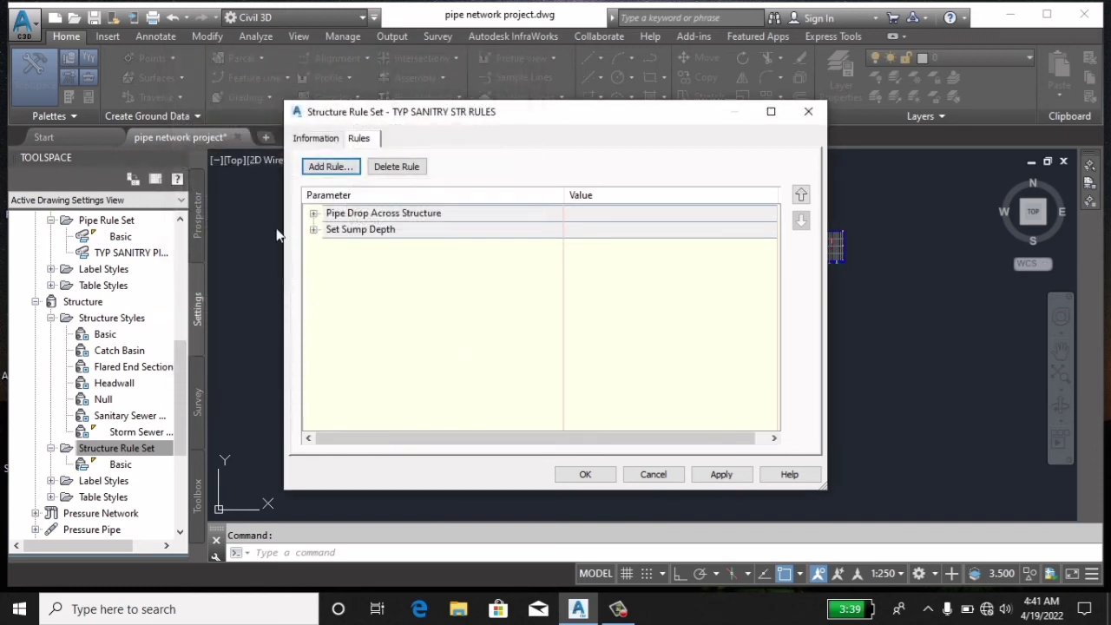
pyautogui.click(314, 231)
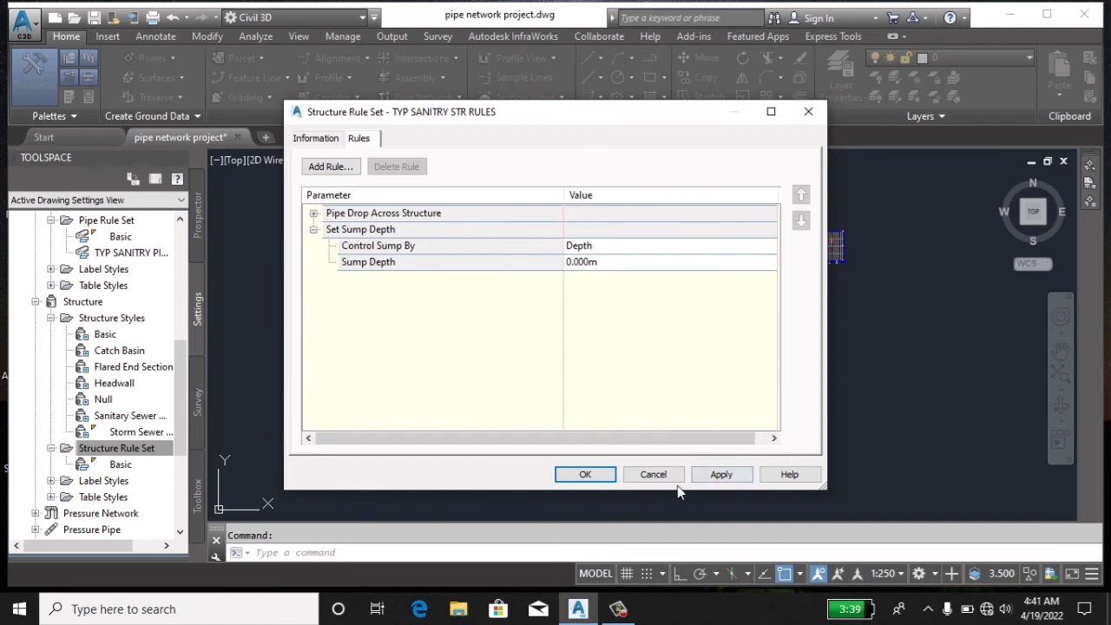
pyautogui.click(710, 477)
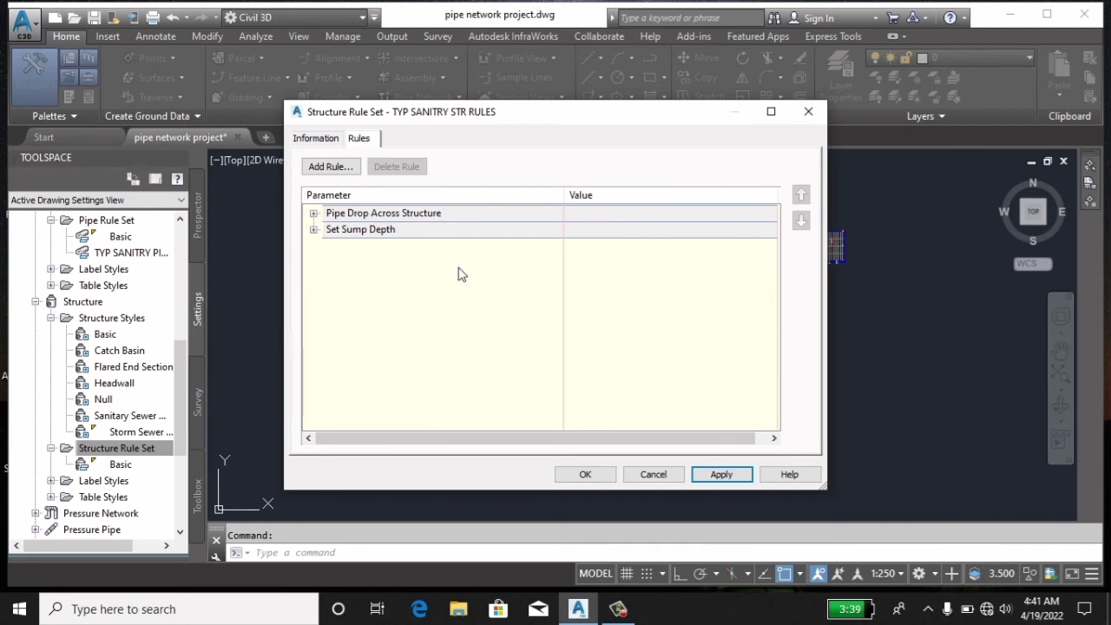
# Step: Save the TYP SANITRY STR RULES set and scroll the Settings tree up to Pipe Network Parts Lists
pyautogui.click(586, 476)
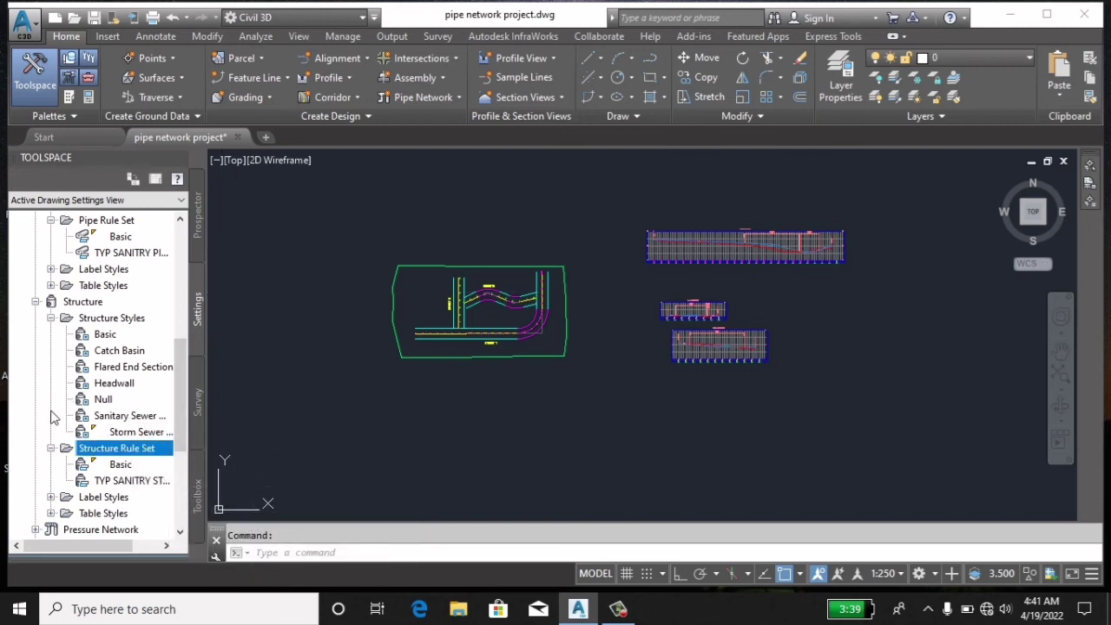
pyautogui.moveTo(176, 365)
pyautogui.mouseDown()
pyautogui.moveTo(173, 246)
pyautogui.moveTo(172, 324)
pyautogui.mouseUp()
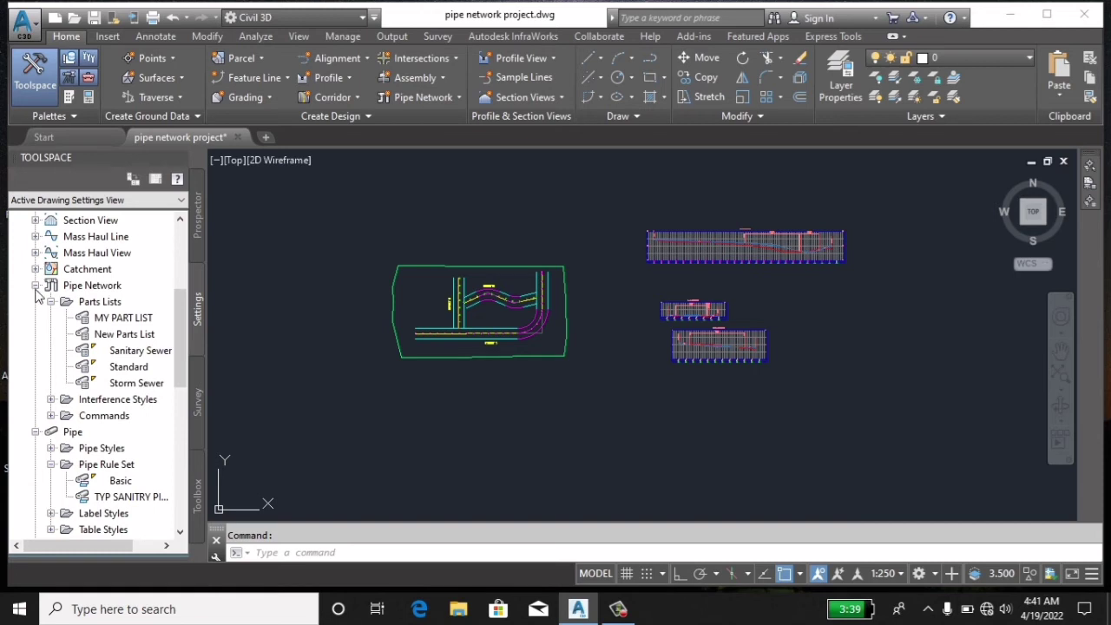
# Step: Edit MY PART LIST and show its pipe families on the Pipes tab
pyautogui.click(120, 319)
pyautogui.rightClick(122, 318)
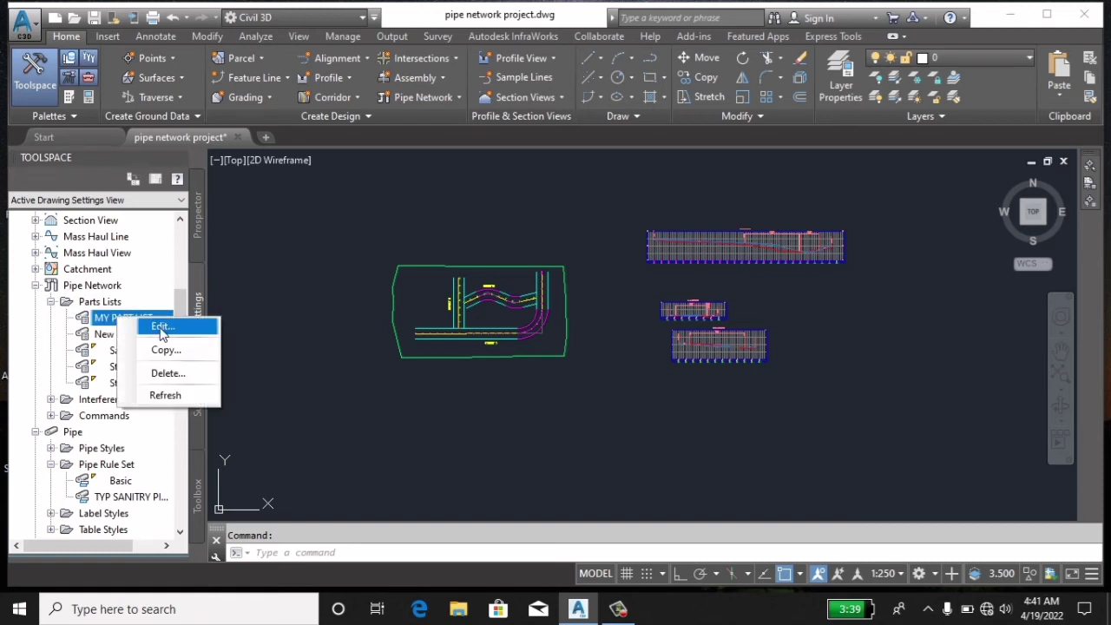
pyautogui.click(160, 325)
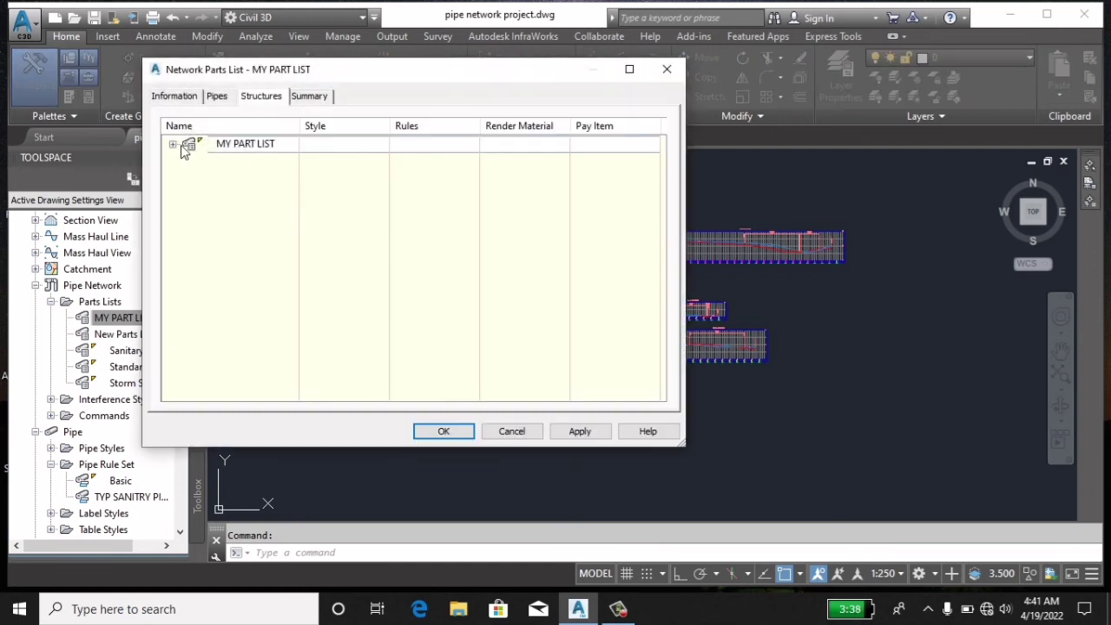
pyautogui.click(173, 145)
pyautogui.click(217, 96)
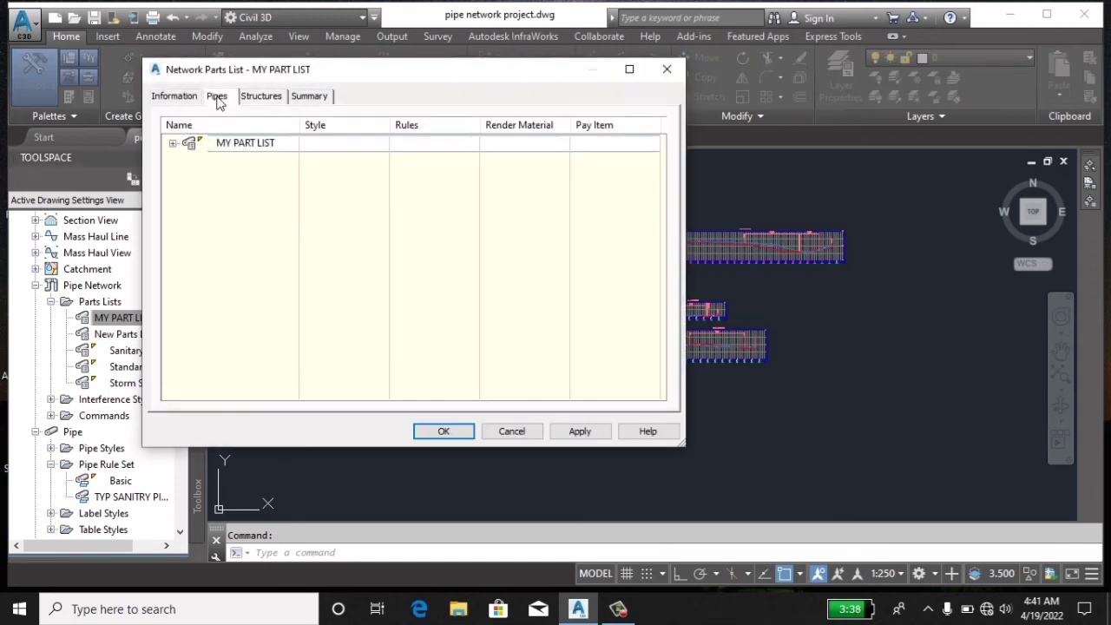
pyautogui.click(174, 144)
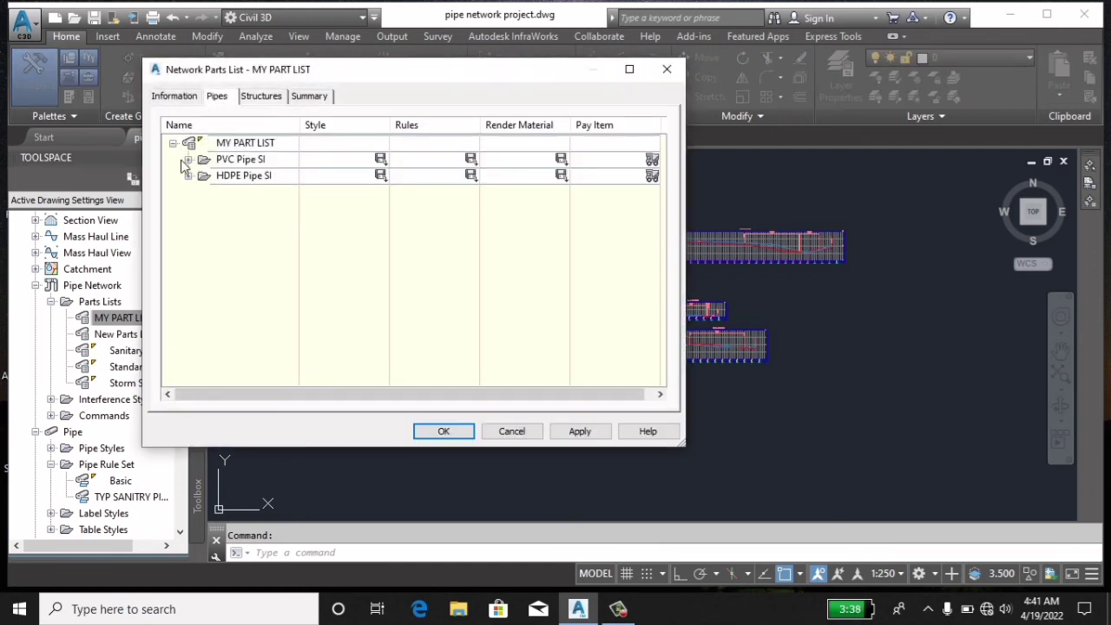
# Step: Assign TYP SANITRY PIPE RULES to all PVC Pipe SI sizes
pyautogui.click(188, 159)
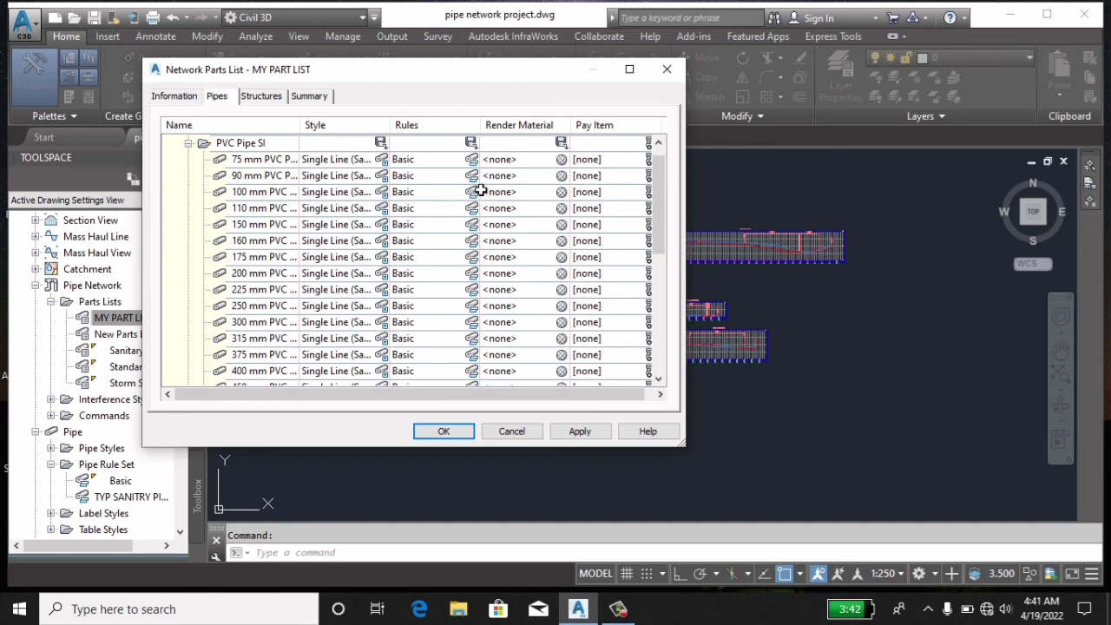
pyautogui.click(471, 142)
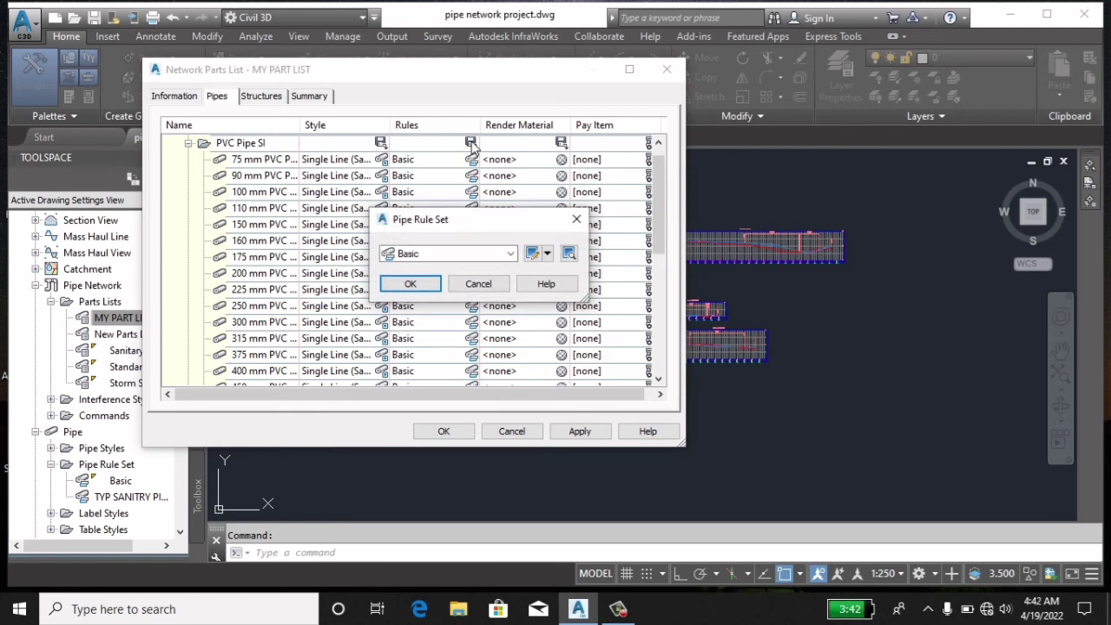
pyautogui.click(460, 254)
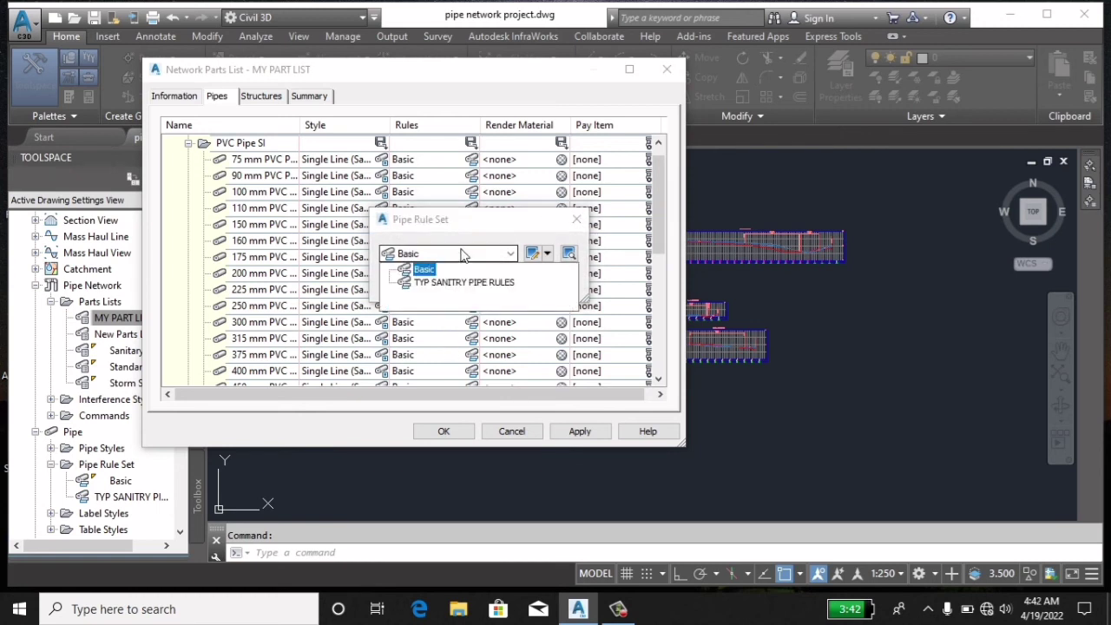
pyautogui.click(459, 267)
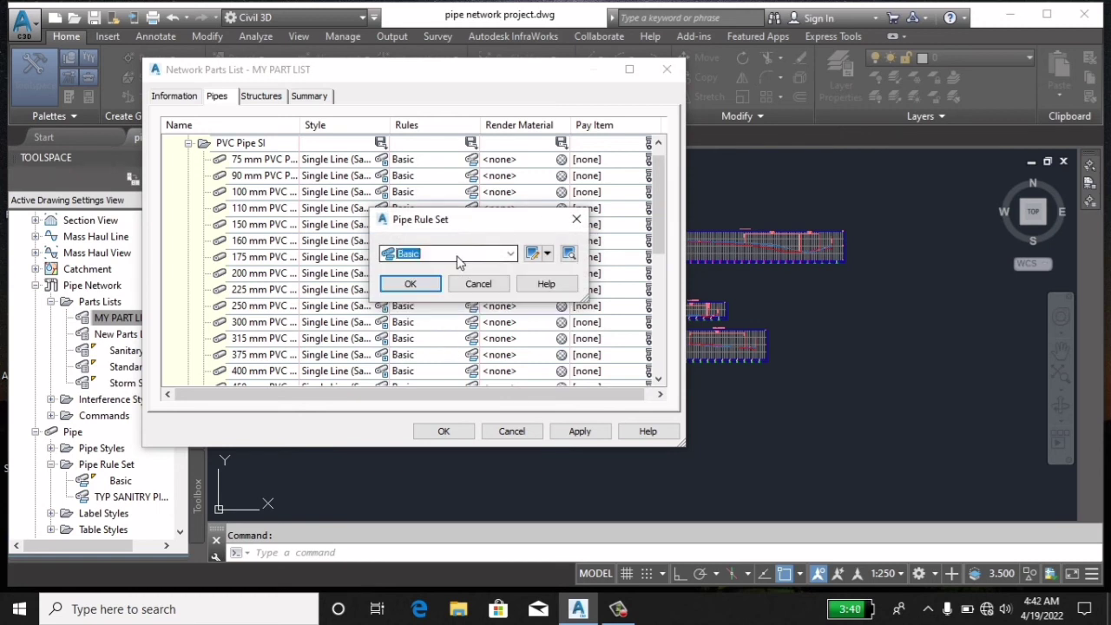
pyautogui.click(475, 293)
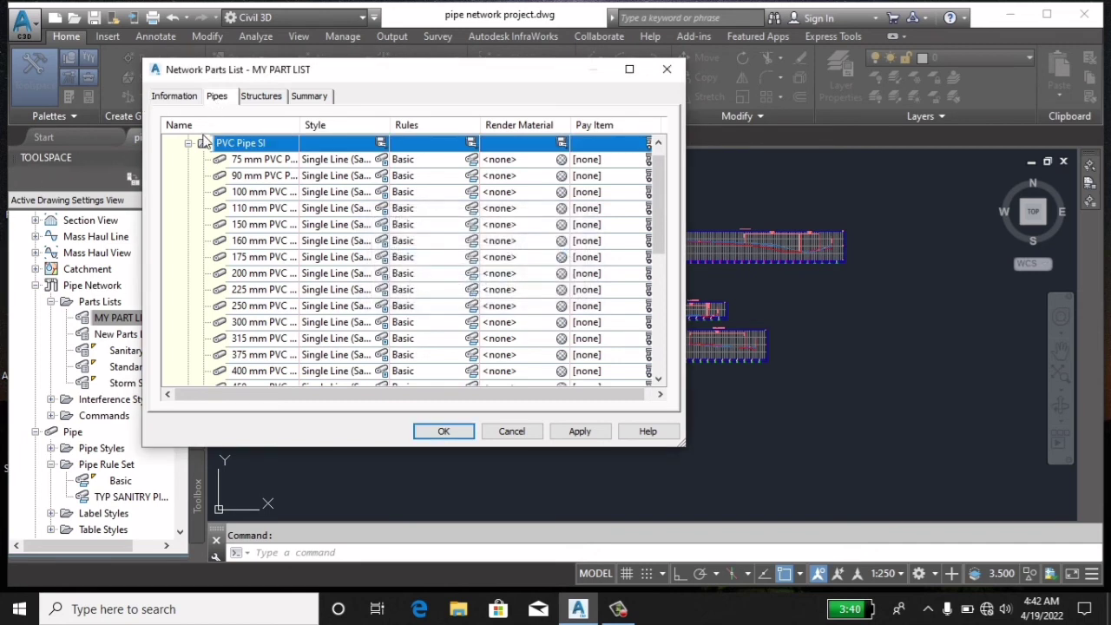
pyautogui.click(473, 143)
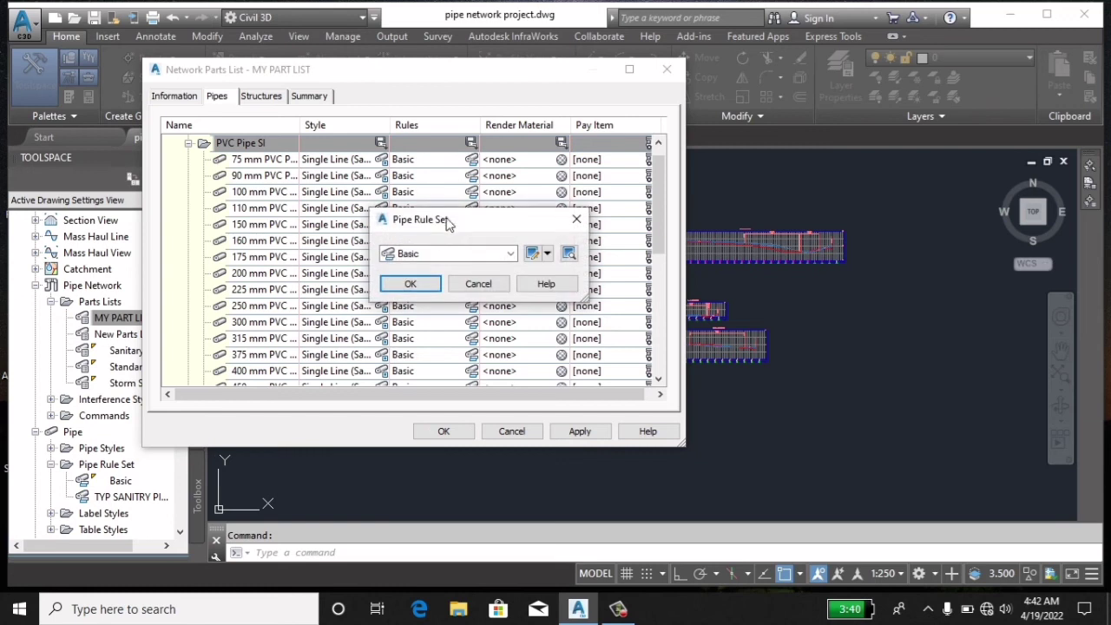
pyautogui.click(431, 253)
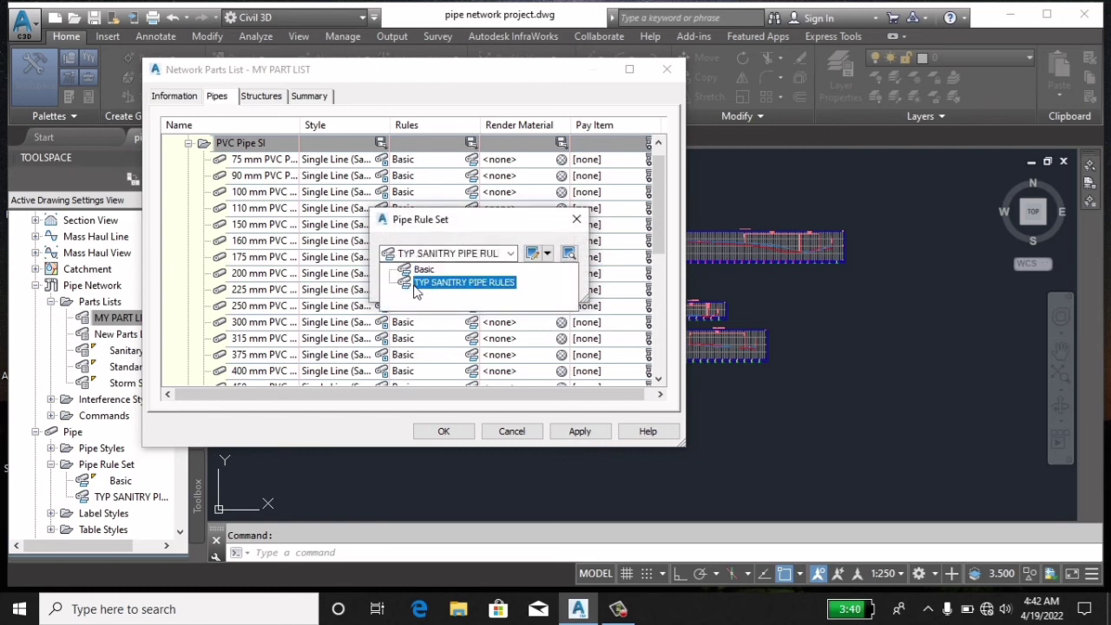
pyautogui.click(413, 283)
pyautogui.click(413, 285)
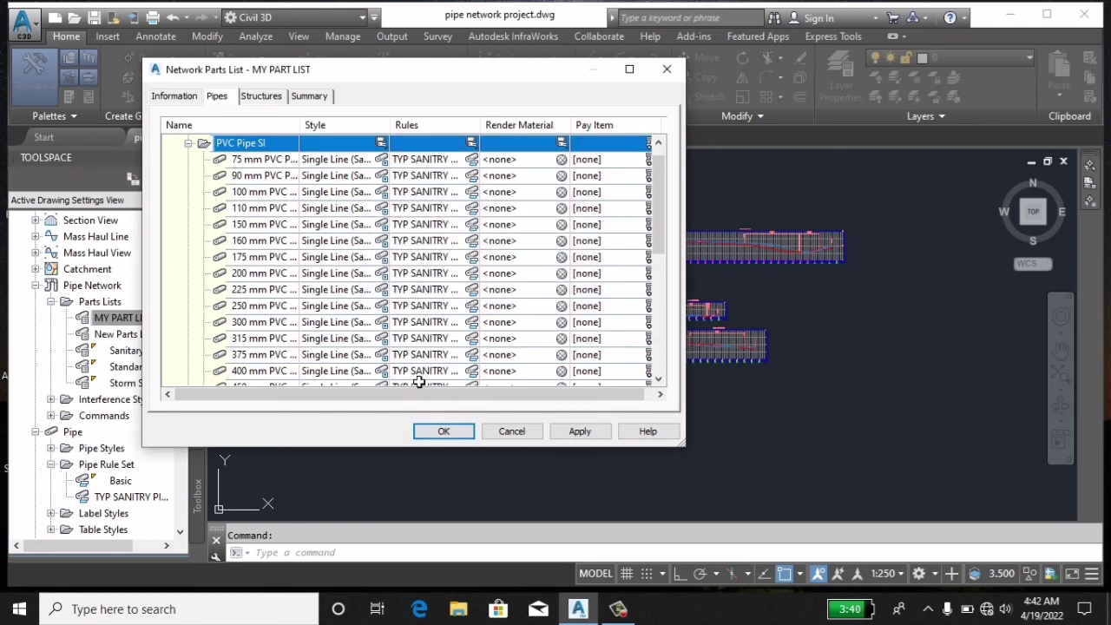
pyautogui.click(188, 144)
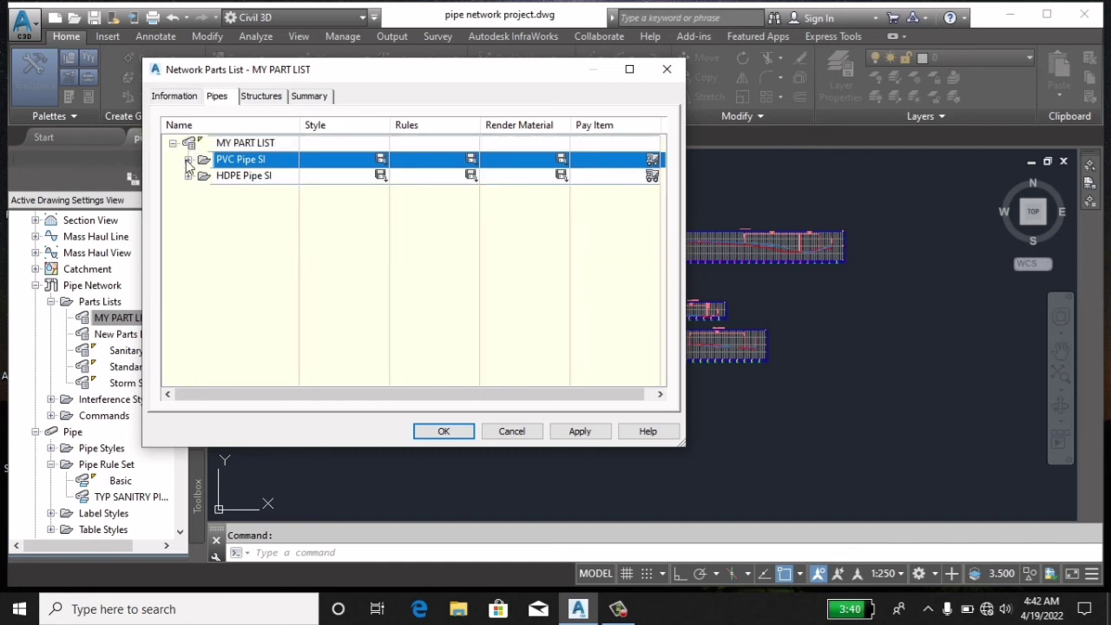
# Step: Assign TYP SANITRY PIPE RULES to all HDPE Pipe SI sizes
pyautogui.click(188, 176)
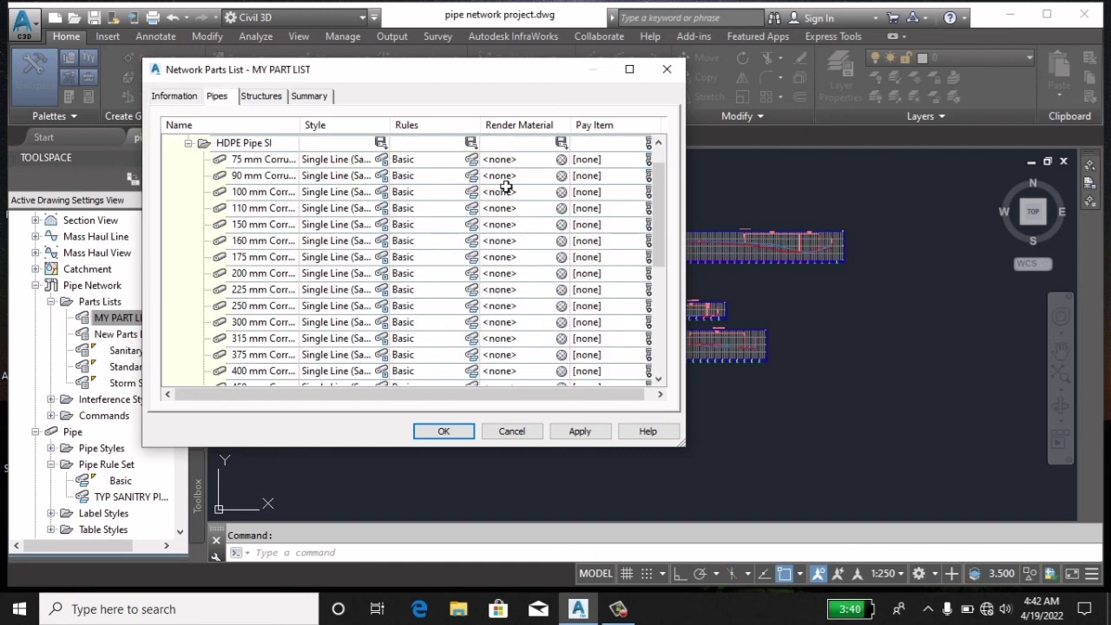
pyautogui.click(471, 143)
pyautogui.click(417, 254)
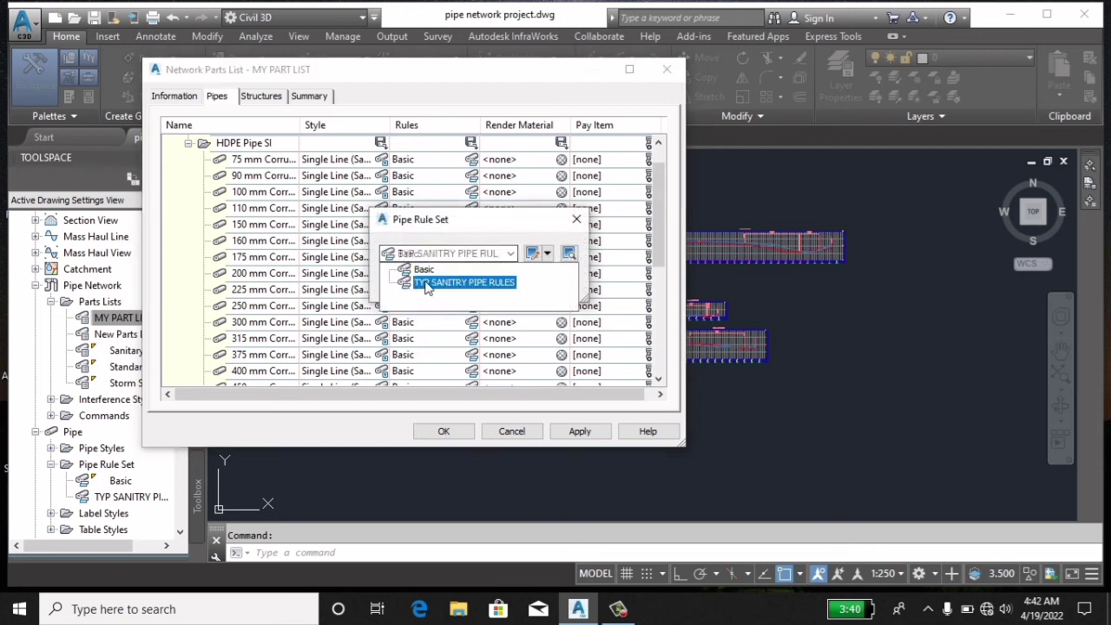
pyautogui.click(425, 281)
pyautogui.click(417, 283)
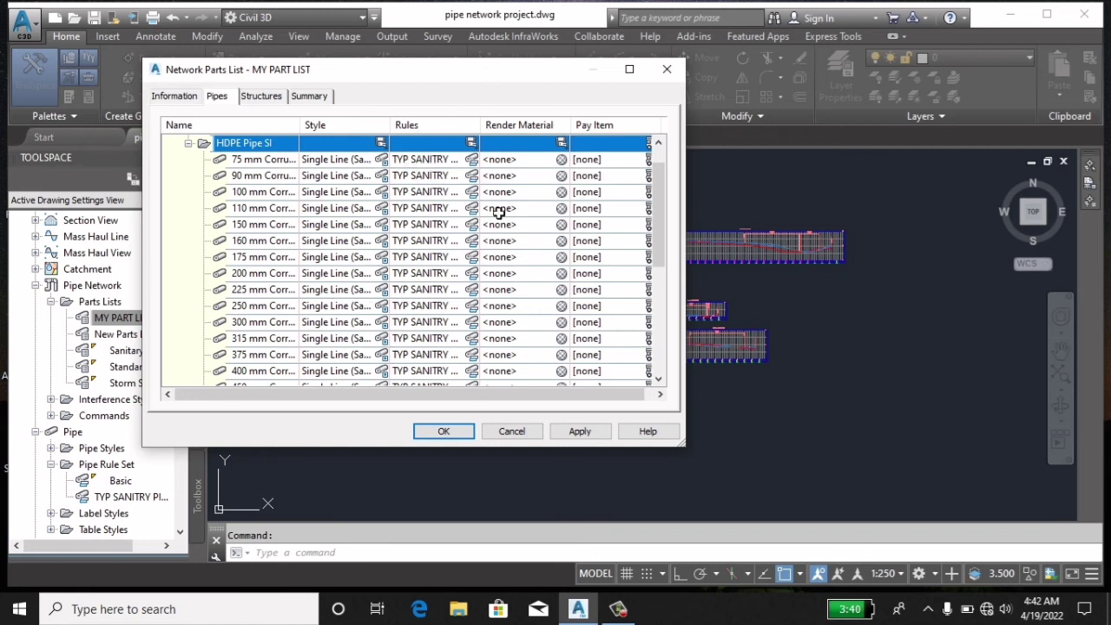
pyautogui.click(262, 97)
# Step: Assign TYP SANITRY STR RULES to the Null Structure and concentric structure families
pyautogui.click(189, 160)
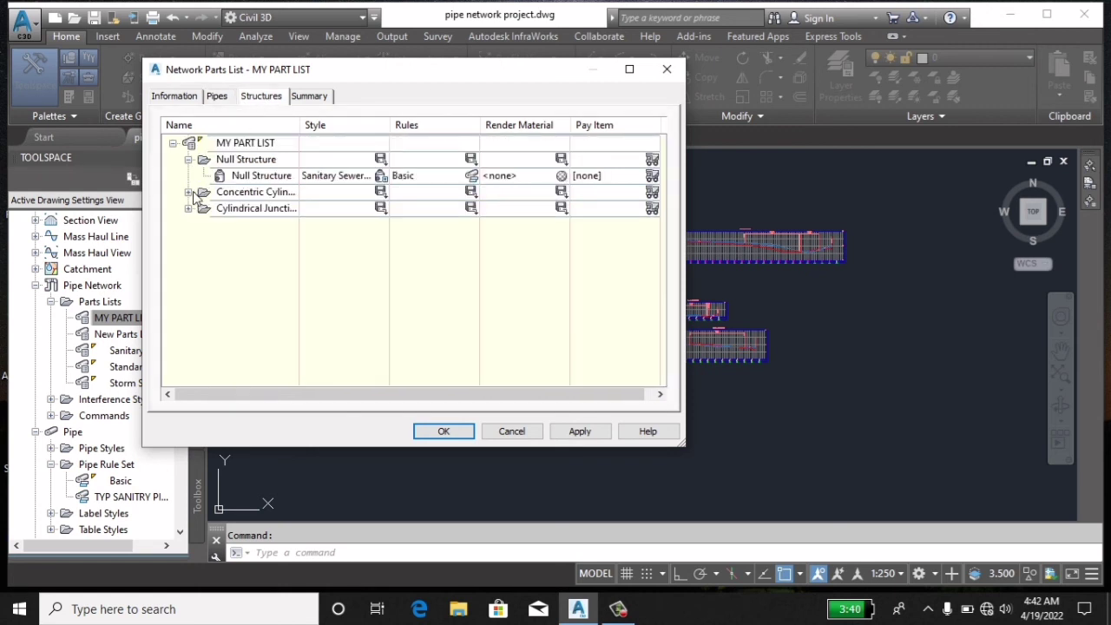
pyautogui.click(472, 176)
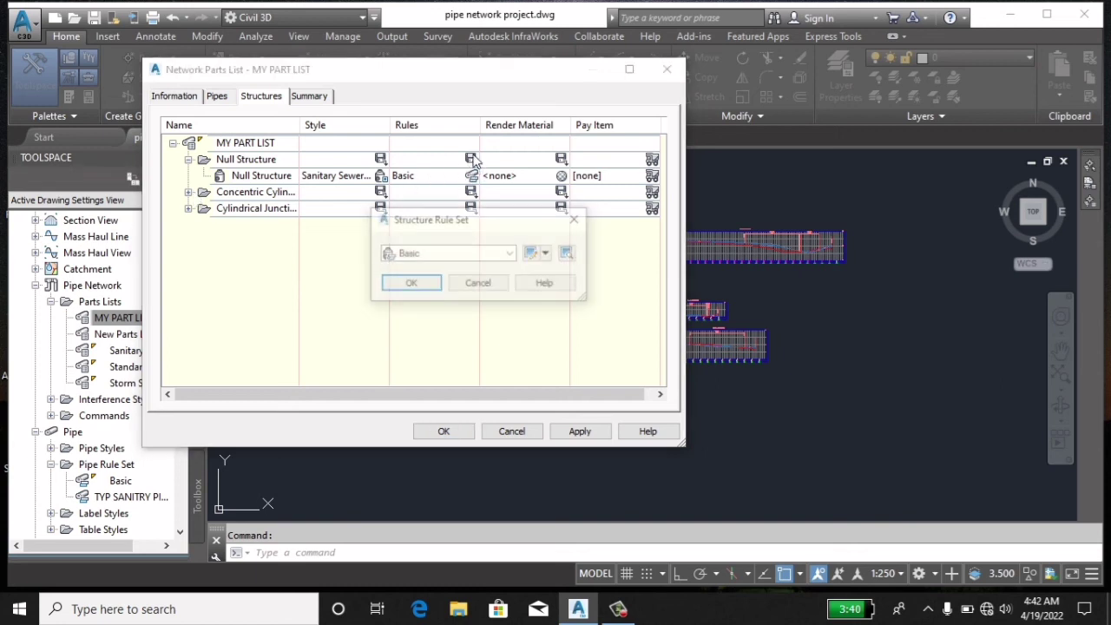
pyautogui.click(466, 253)
pyautogui.click(453, 275)
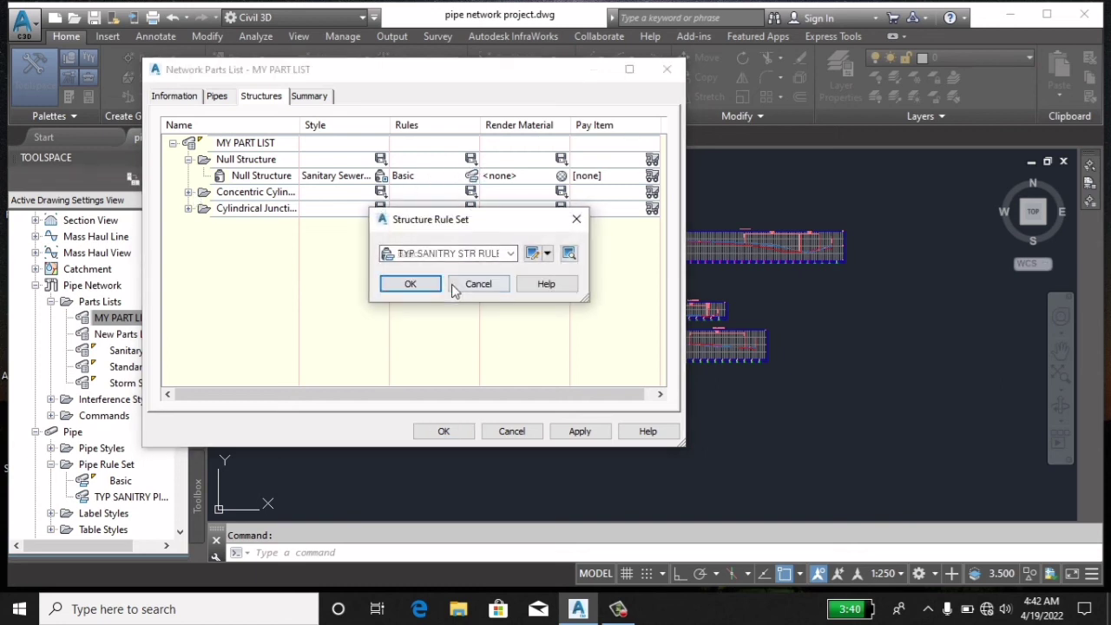
pyautogui.click(410, 284)
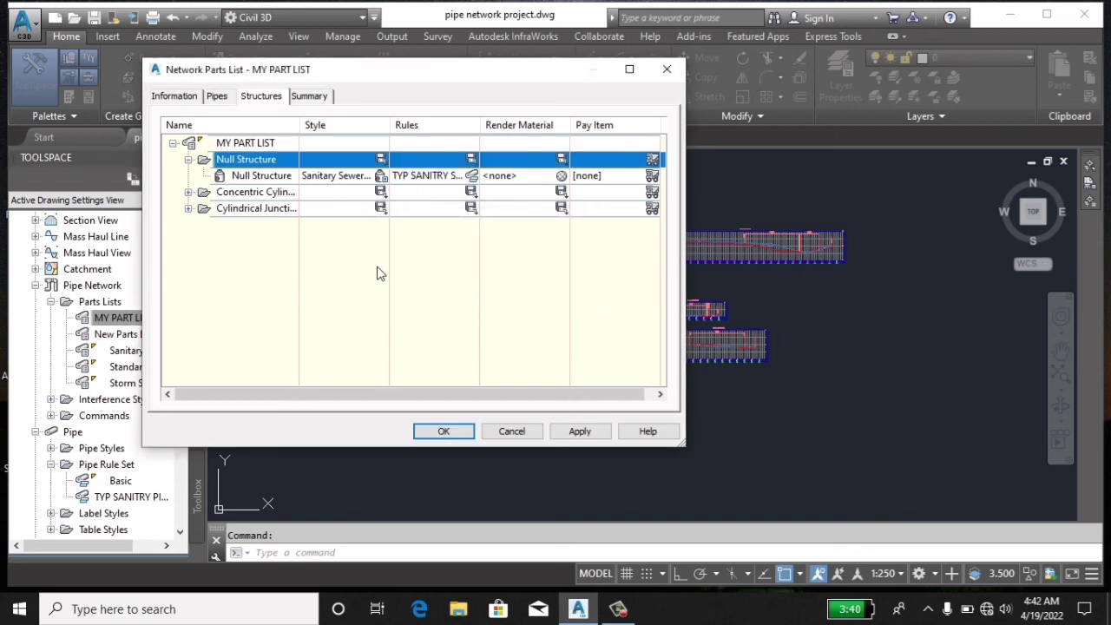
pyautogui.click(190, 193)
pyautogui.click(188, 143)
pyautogui.click(471, 192)
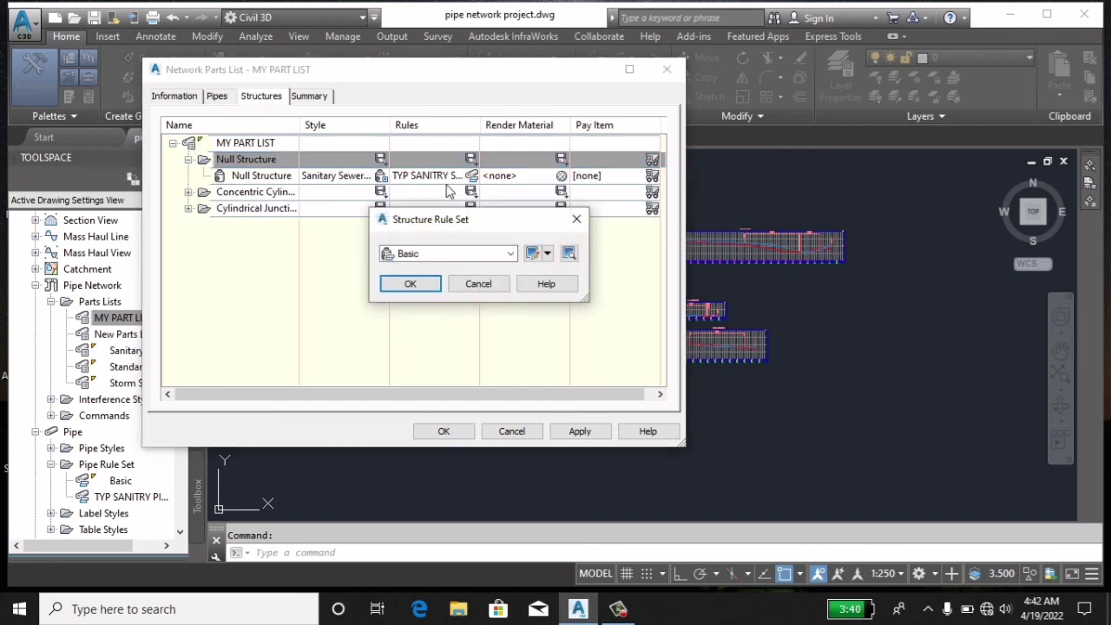
pyautogui.click(510, 253)
pyautogui.click(428, 283)
pyautogui.click(412, 280)
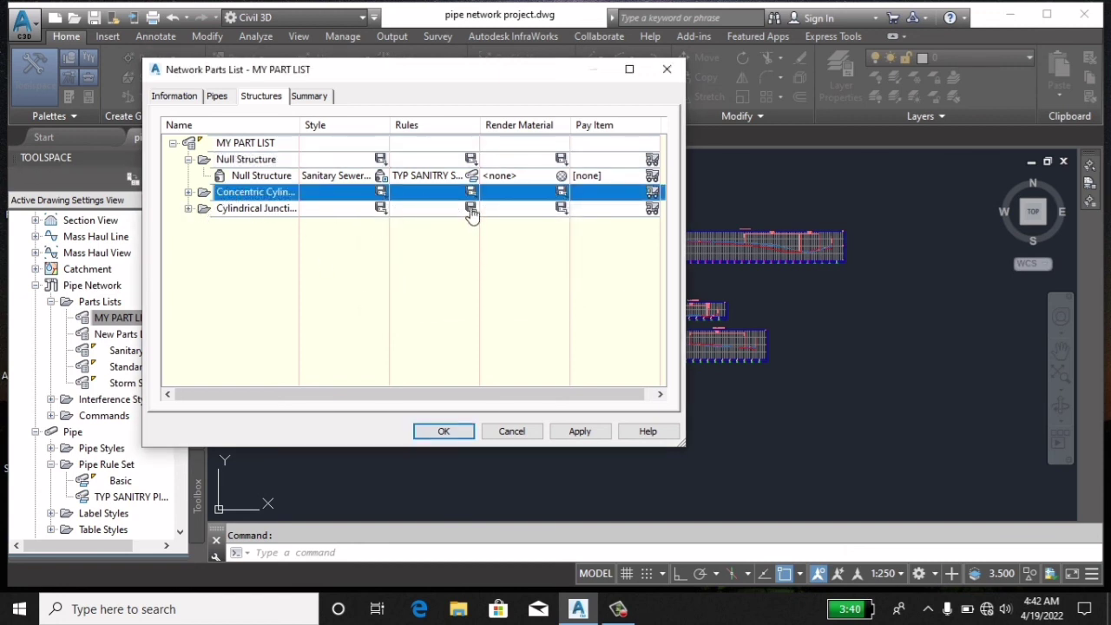
# Step: Assign TYP SANITRY STR RULES to all cylindrical junction sizes, including 1,200 mm, and apply the parts list
pyautogui.click(188, 208)
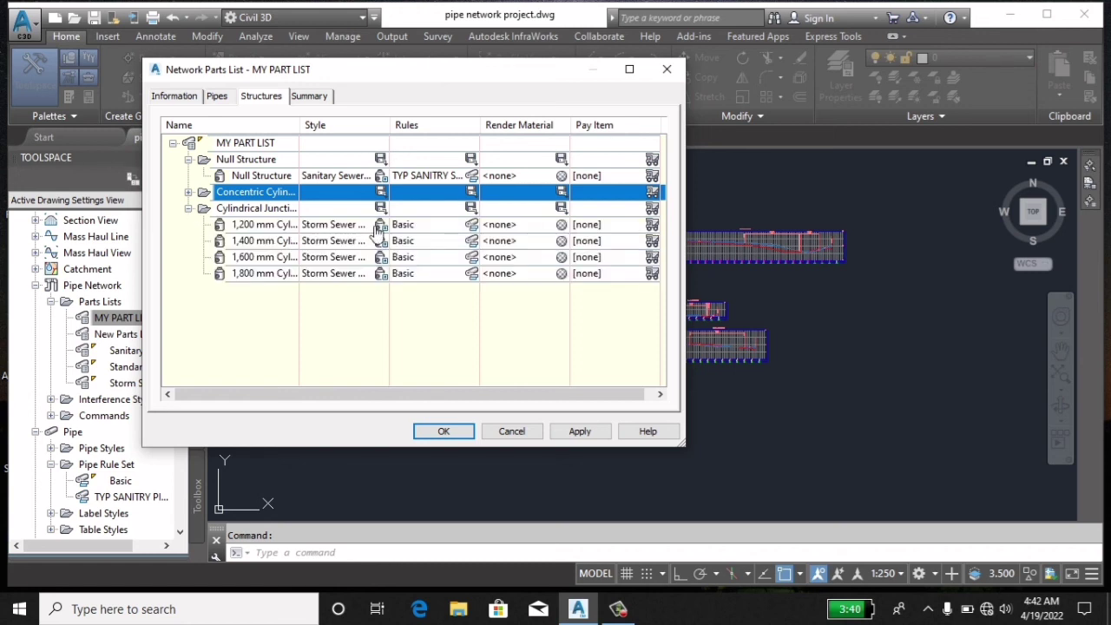
pyautogui.click(470, 225)
pyautogui.click(486, 254)
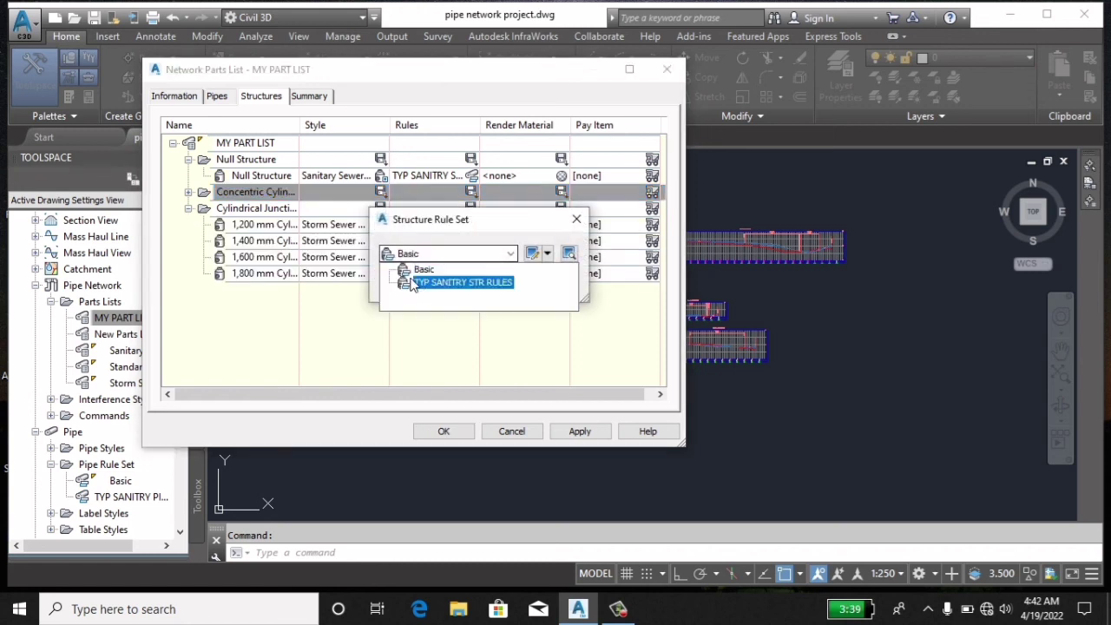
pyautogui.click(434, 280)
pyautogui.click(413, 284)
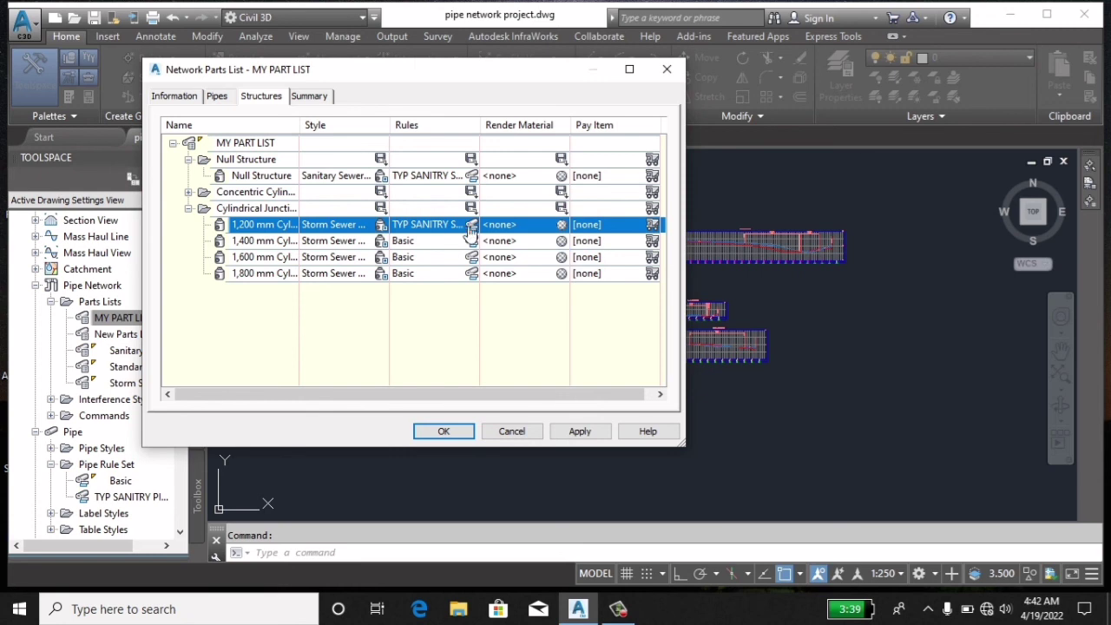
pyautogui.click(470, 209)
pyautogui.click(510, 253)
pyautogui.click(438, 282)
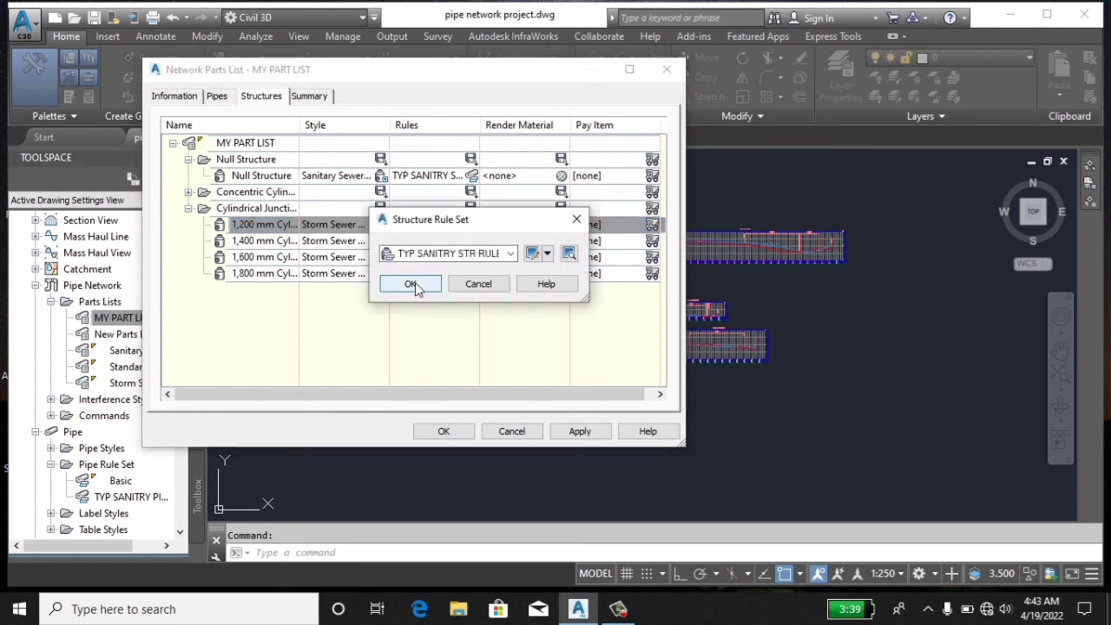
pyautogui.click(423, 283)
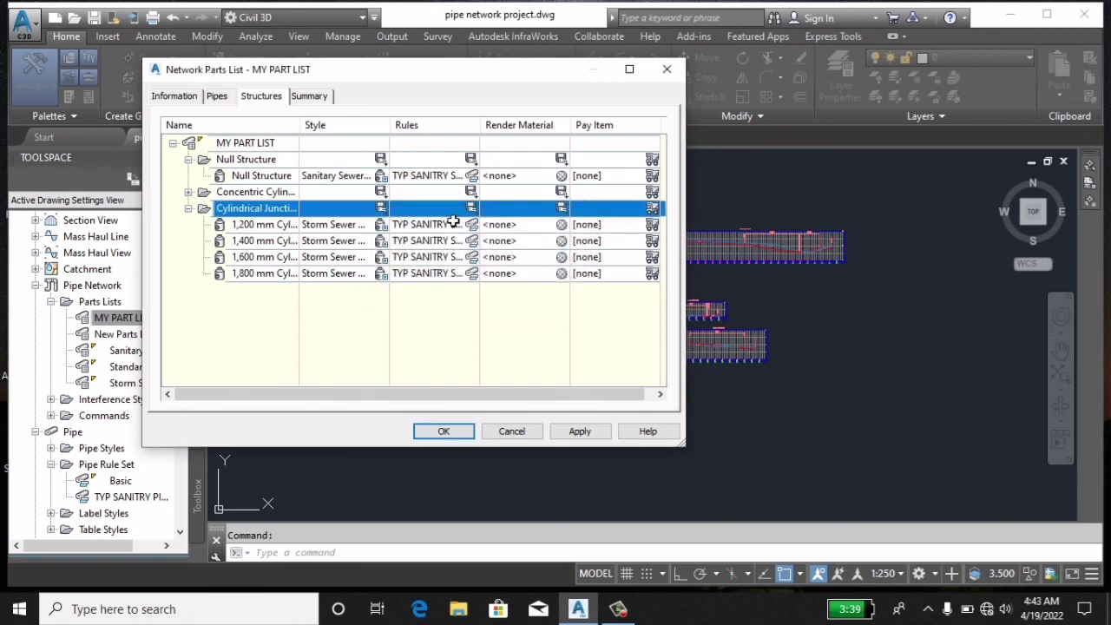
pyautogui.click(187, 194)
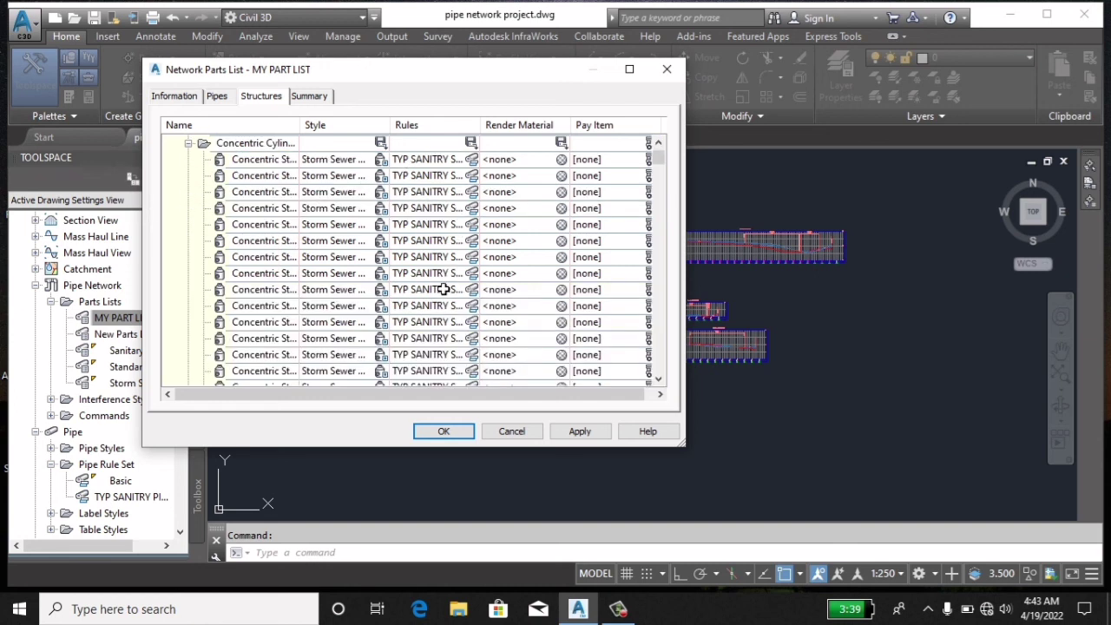
pyautogui.click(451, 434)
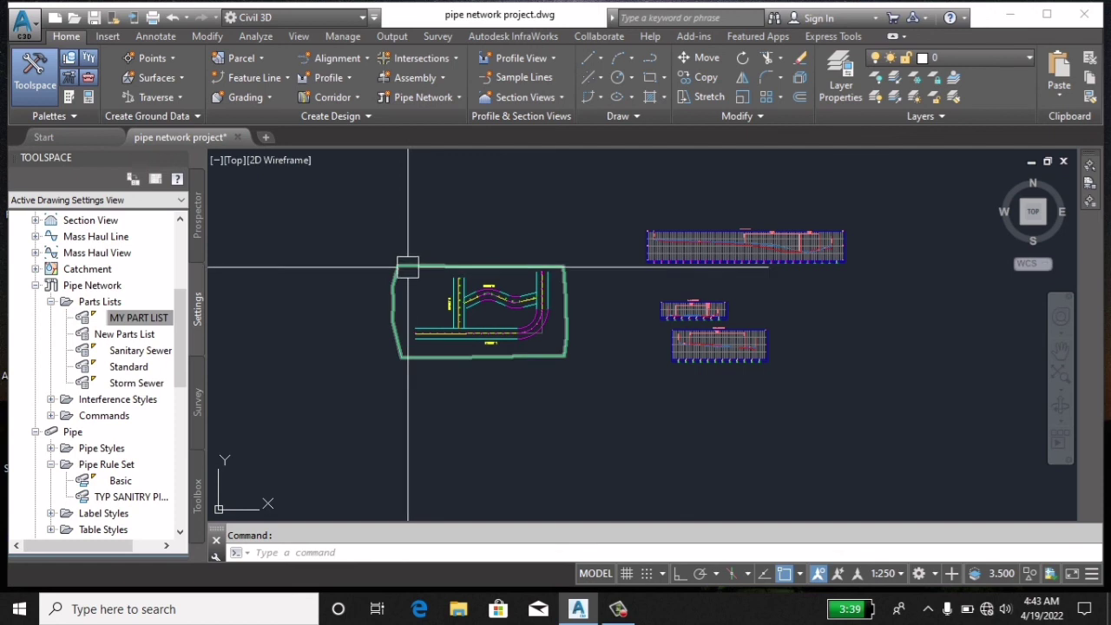
# Step: Create a new pipe network using MY PART LIST and open its layout tools
pyautogui.click(457, 95)
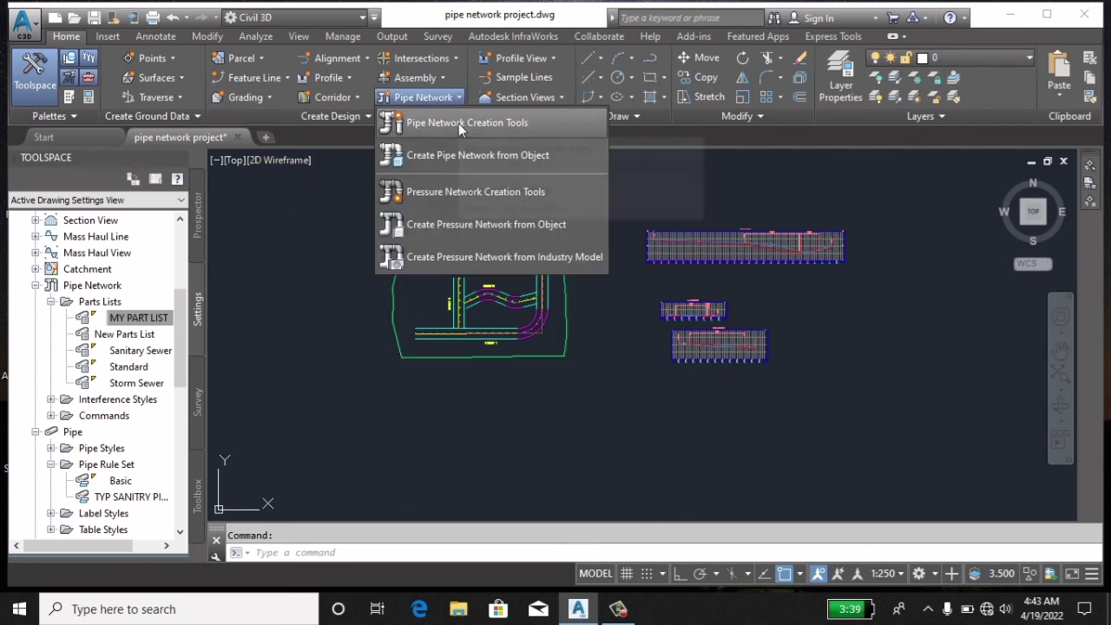
pyautogui.click(459, 123)
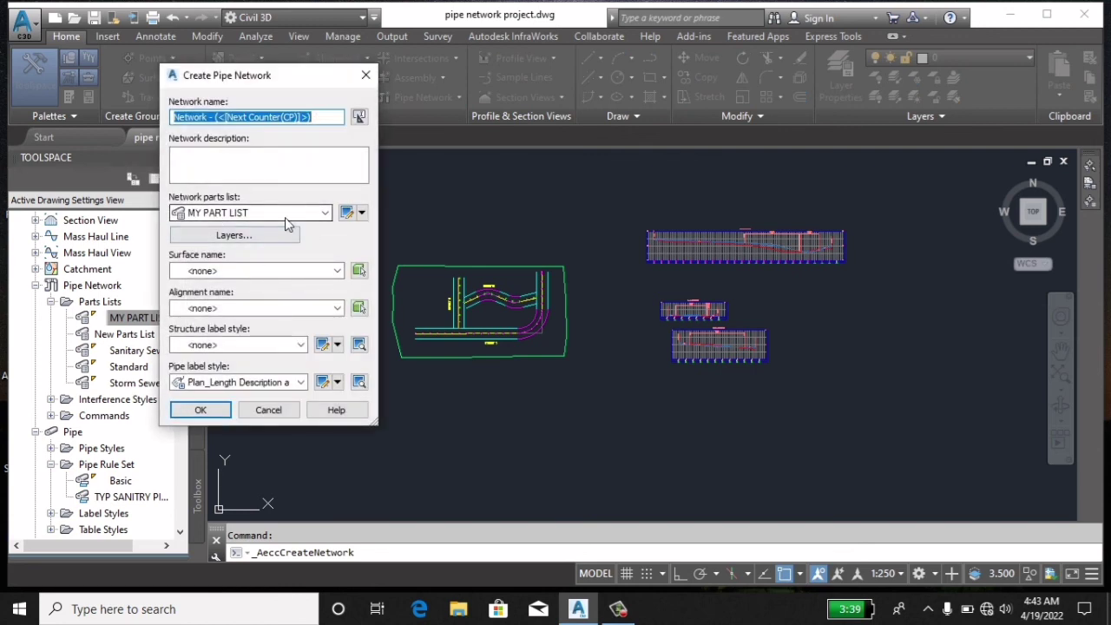
pyautogui.click(285, 216)
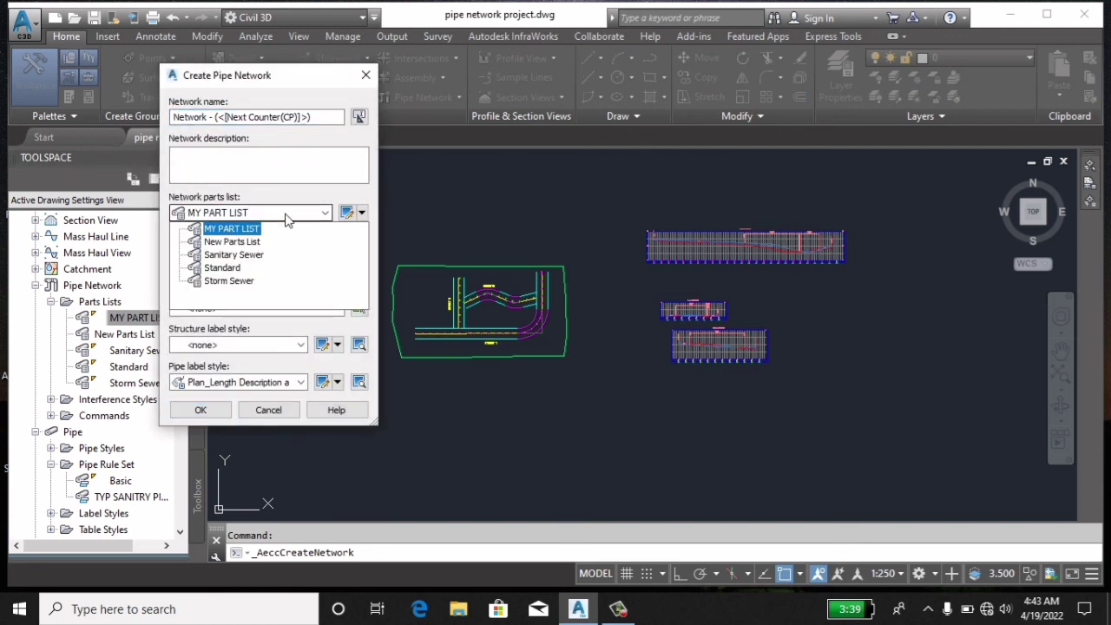
pyautogui.click(285, 216)
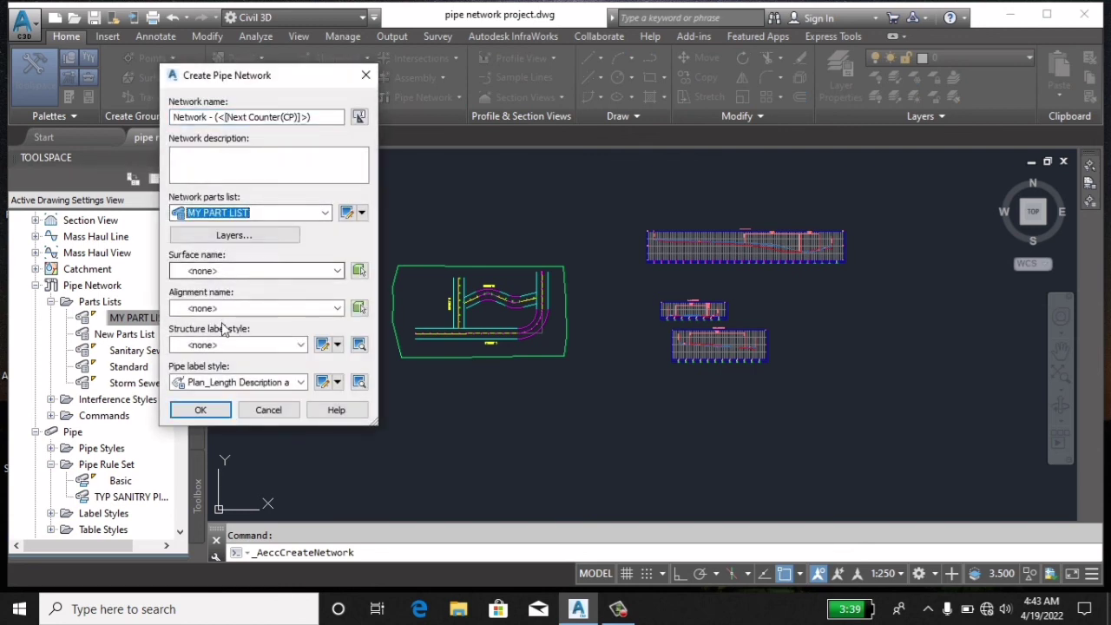
pyautogui.click(202, 411)
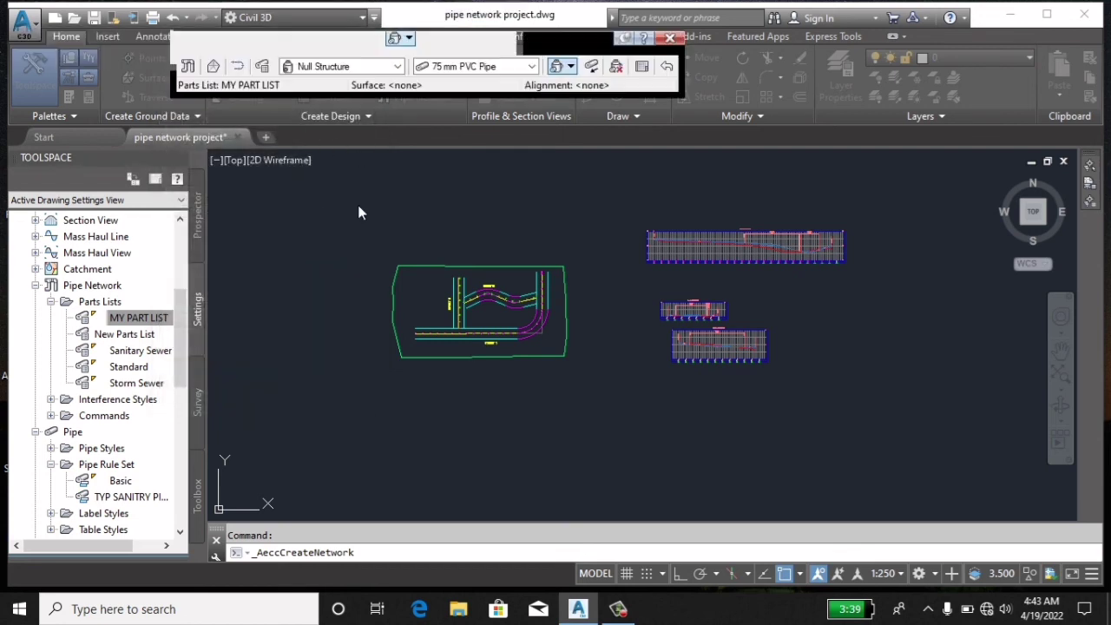
# Step: Keep 75 mm PVC Pipe as the pipe size and cancel structure placement
pyautogui.click(492, 66)
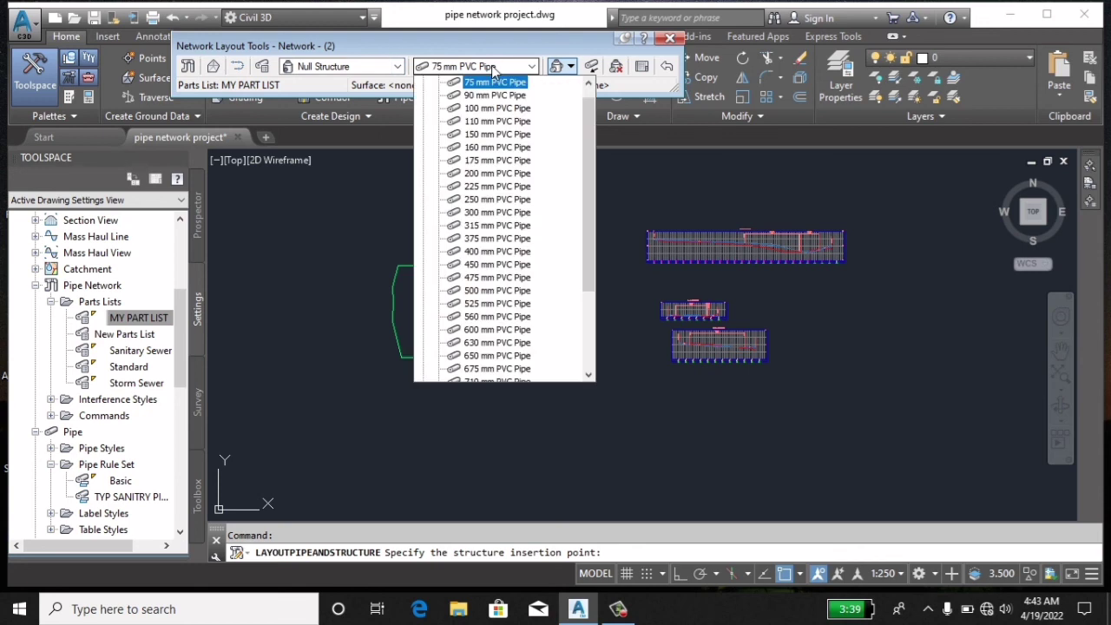
pyautogui.click(488, 67)
pyautogui.click(488, 67)
pyautogui.click(487, 84)
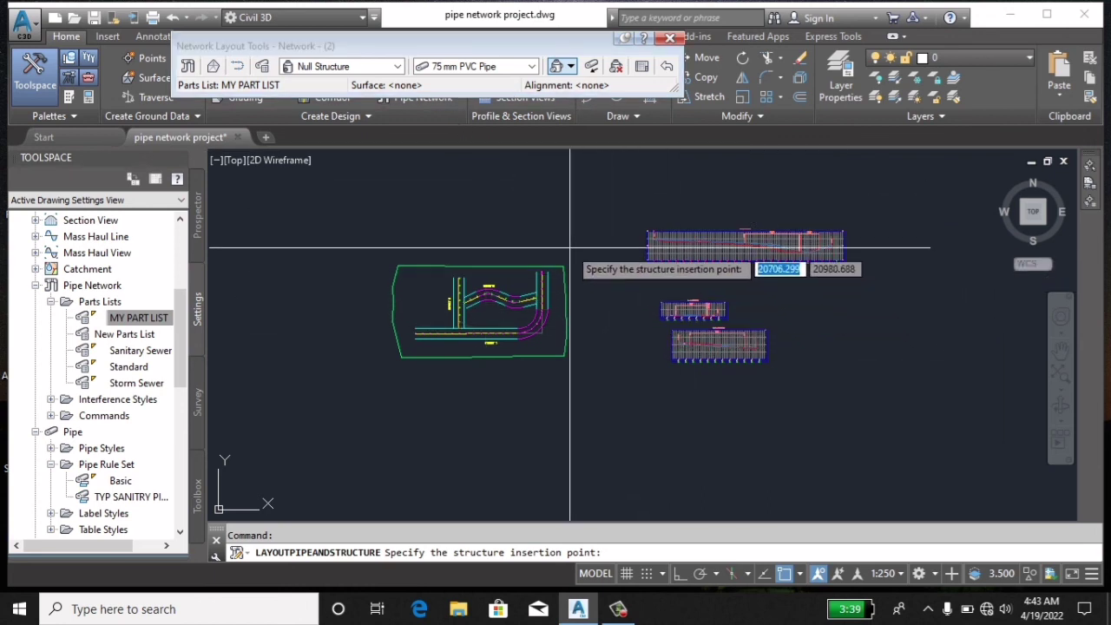
pyautogui.press('Escape')
# Step: Zoom and pan around the site plan
pyautogui.scroll(-4, 555, 265)
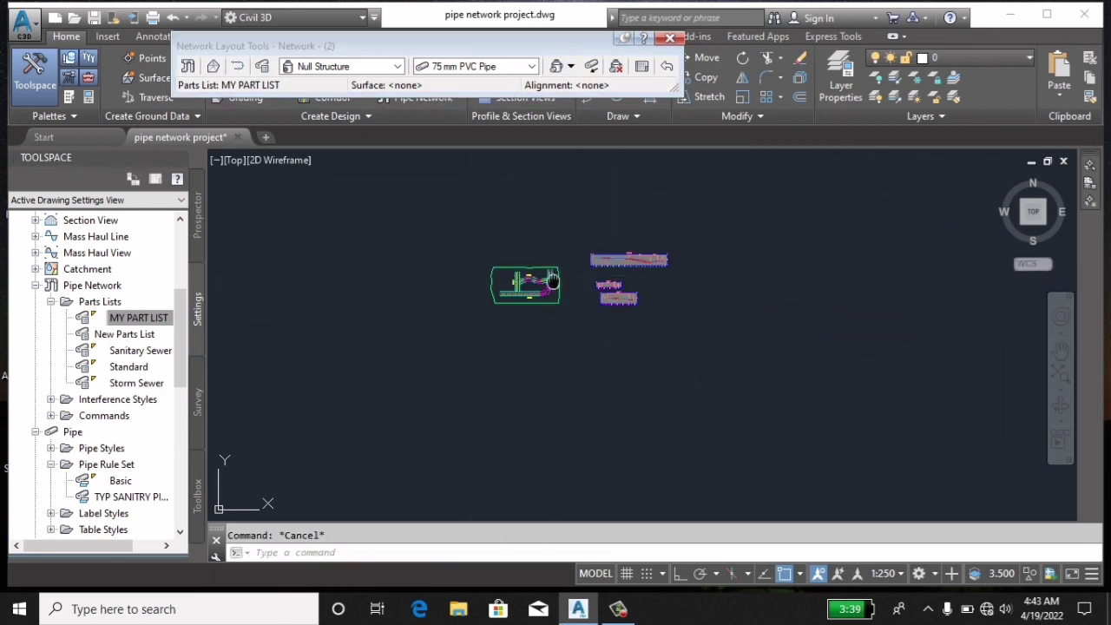
pyautogui.scroll(4, 533, 323)
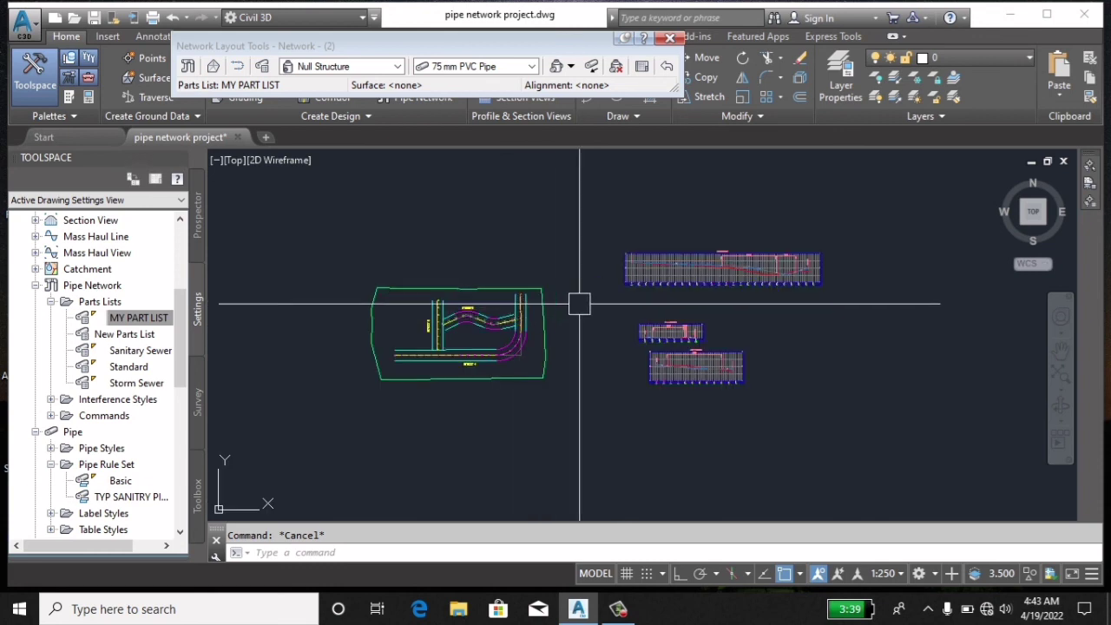
pyautogui.moveTo(464, 332); pyautogui.dragTo(513, 276, button='middle')
pyautogui.scroll(4, 513, 276)
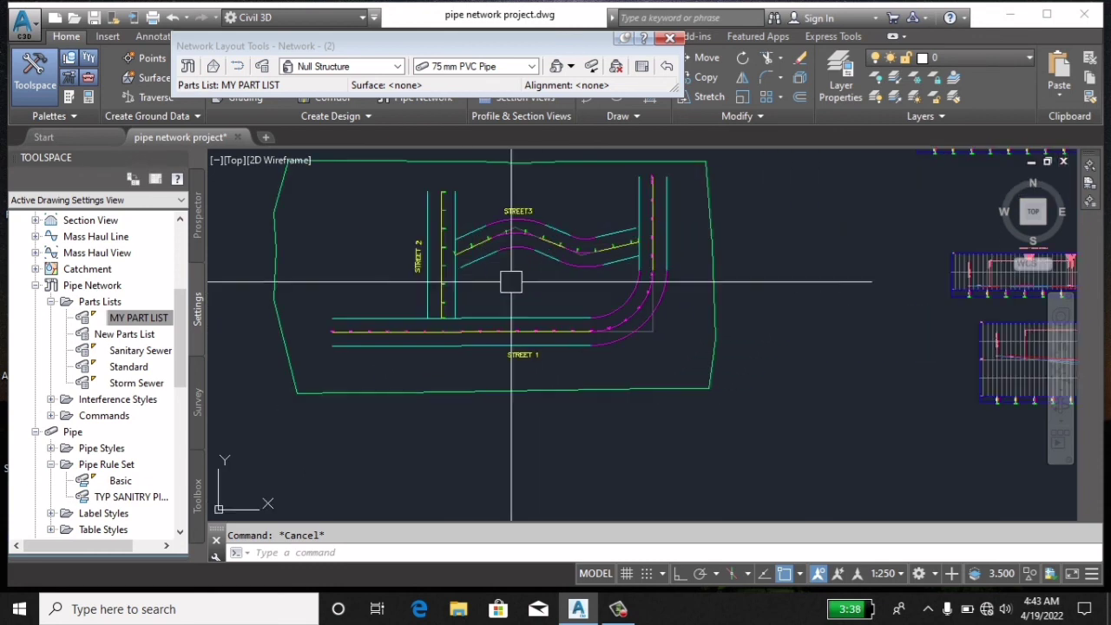
pyautogui.scroll(2, 518, 262)
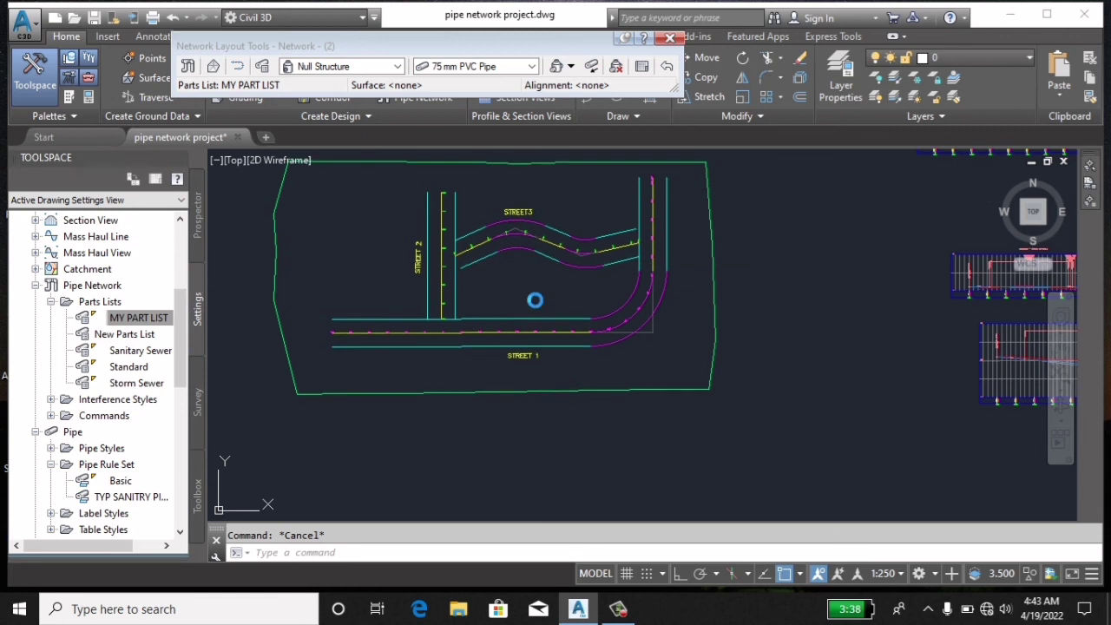
pyautogui.moveTo(533, 298); pyautogui.dragTo(650, 289, button='middle')
pyautogui.scroll(-2, 394, 310)
pyautogui.scroll(-2, 516, 298)
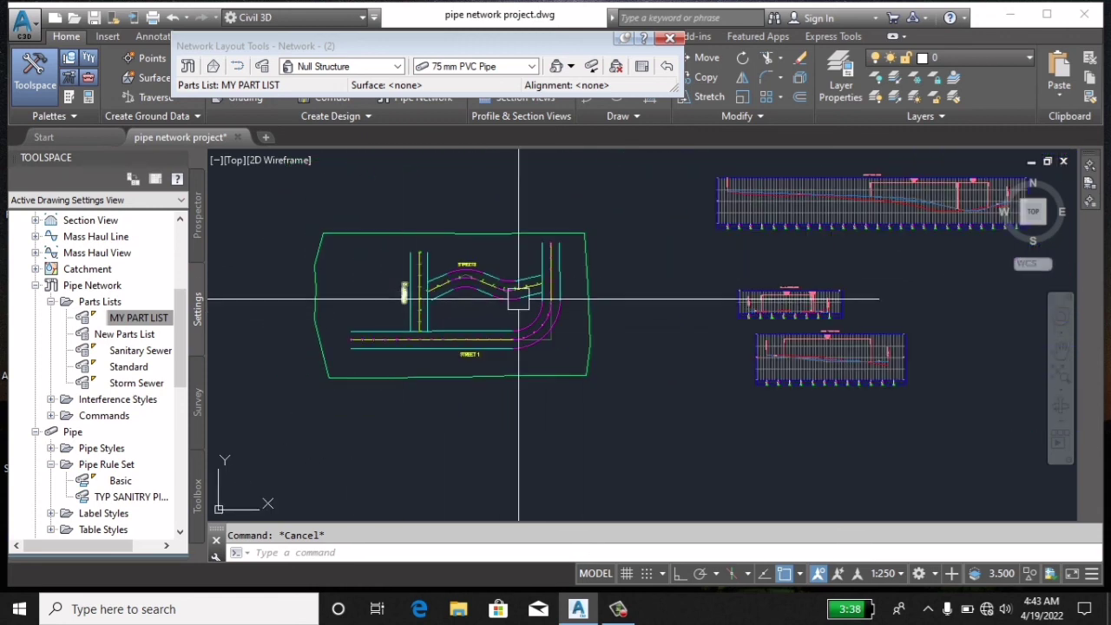
pyautogui.scroll(-2, 521, 297)
pyautogui.moveTo(521, 298); pyautogui.dragTo(512, 287, button='middle')
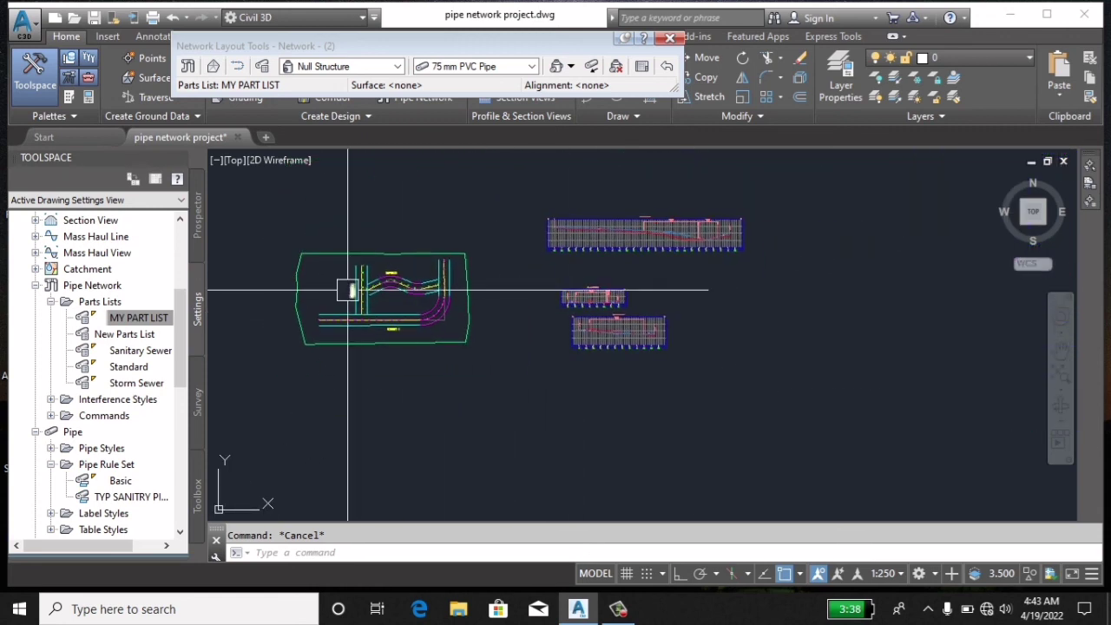
pyautogui.scroll(1, 513, 295)
pyautogui.scroll(1, 519, 339)
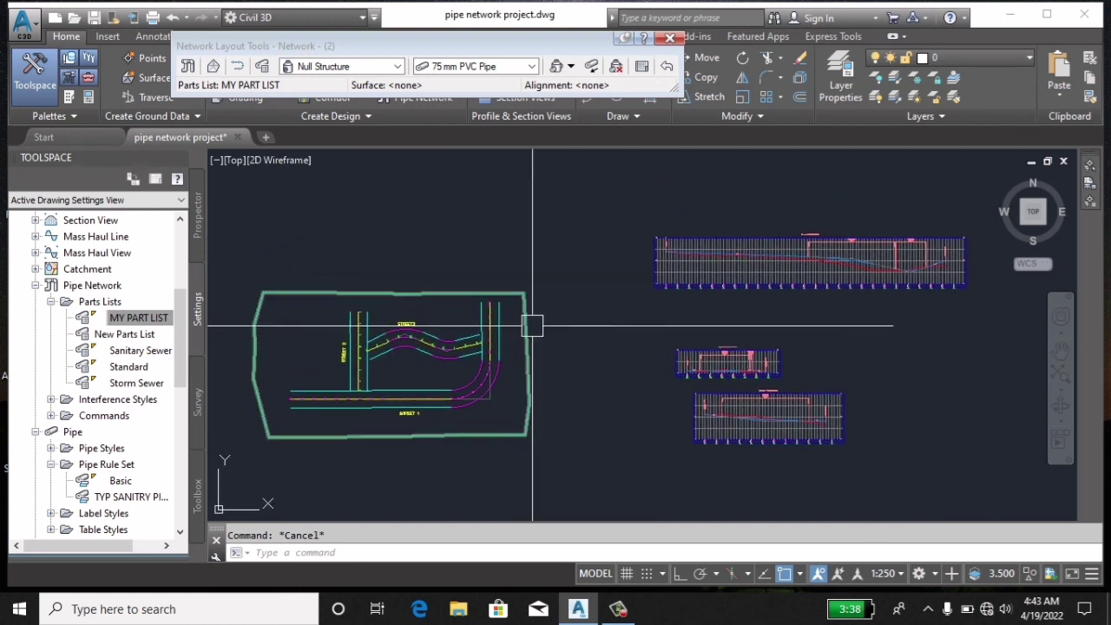